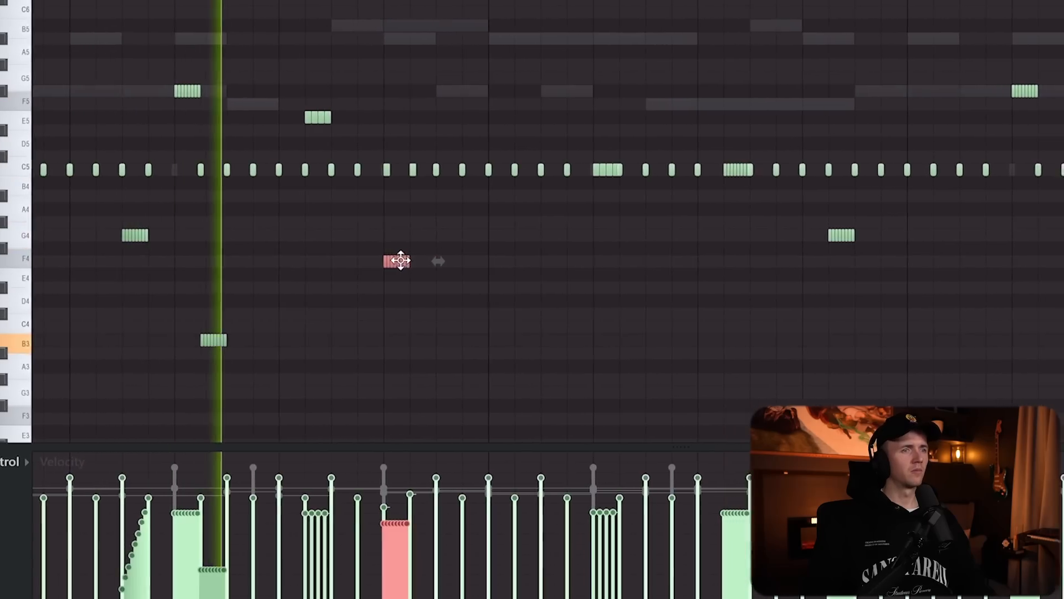
scroll(391, 308, down, 3)
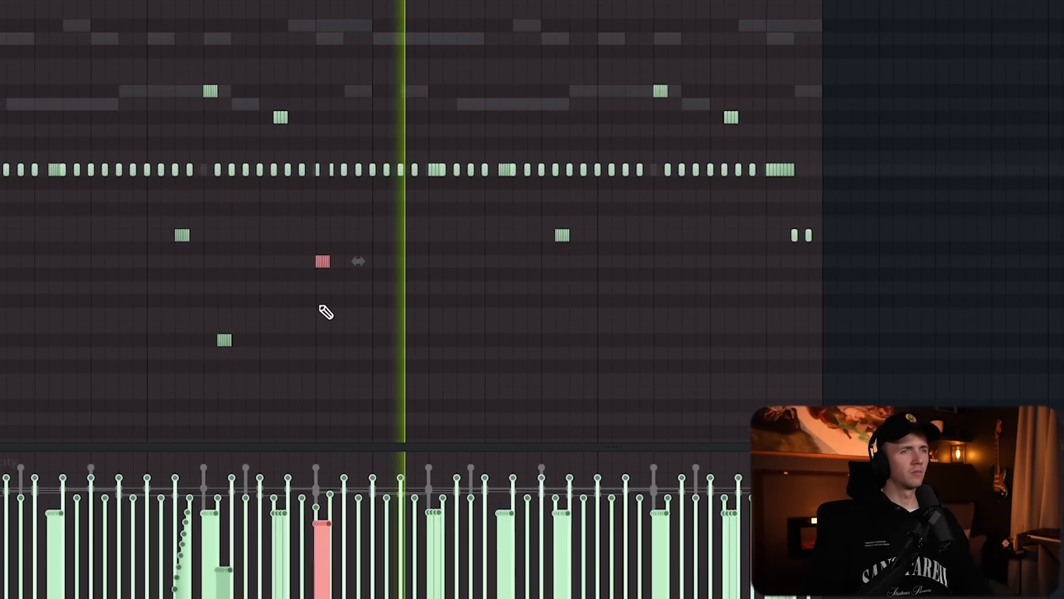
scroll(322, 306, down, 2)
ctrl+click(381, 300)
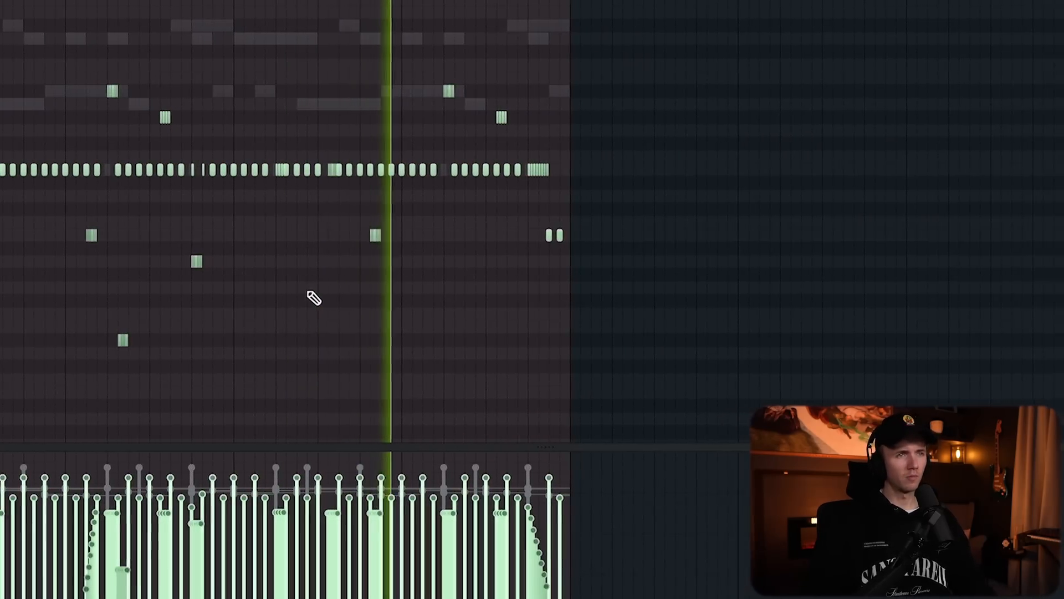
scroll(222, 158, up, 1)
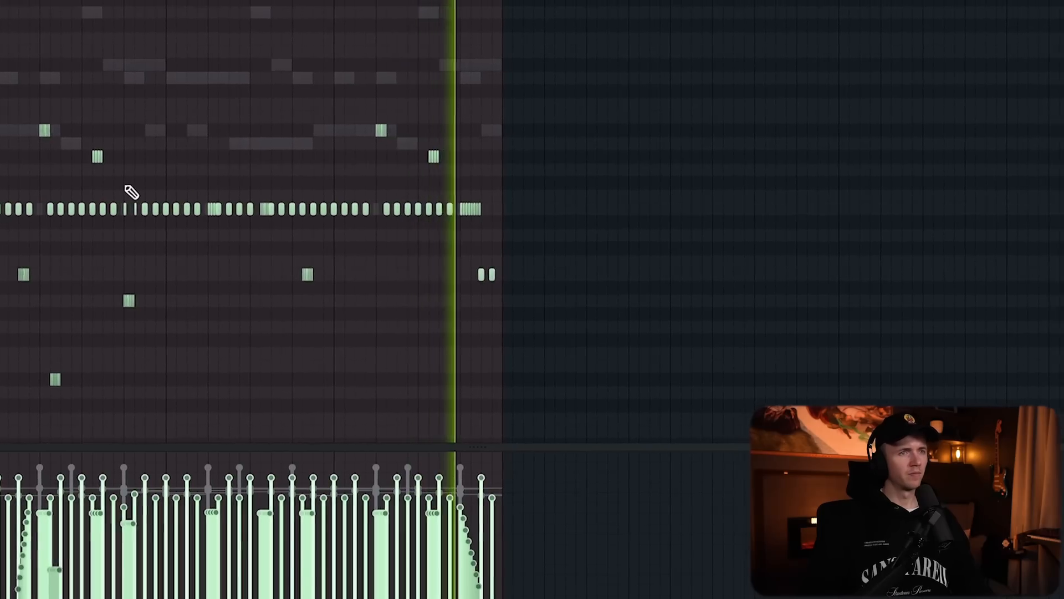
scroll(130, 180, up, 1)
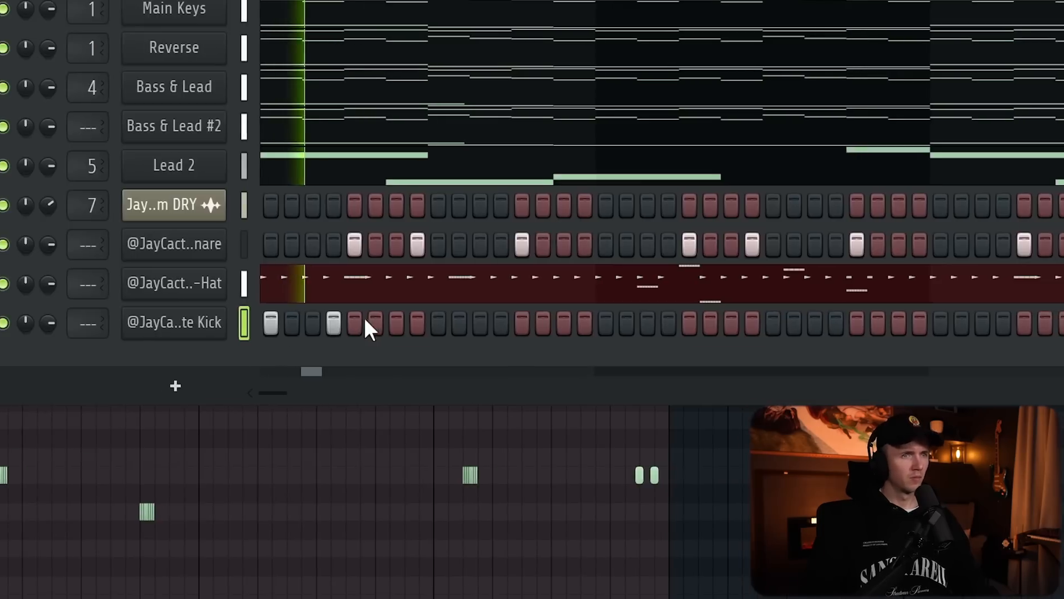
- Add kick hits on steps 6, 11, 17, 20 and 28 of the Kick channel
click(367, 320)
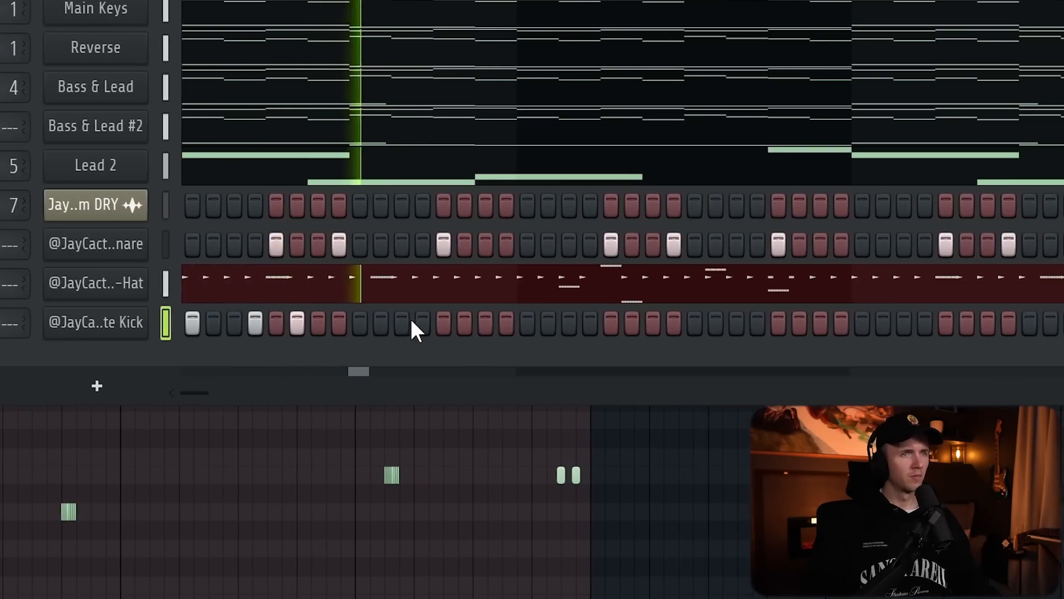
click(405, 322)
click(530, 322)
click(593, 322)
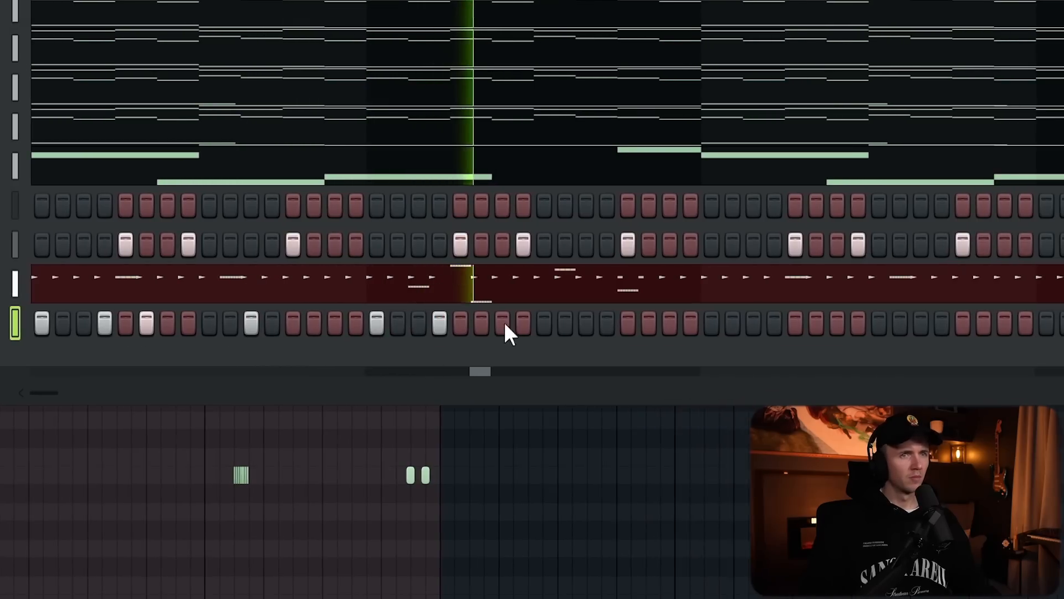
click(611, 322)
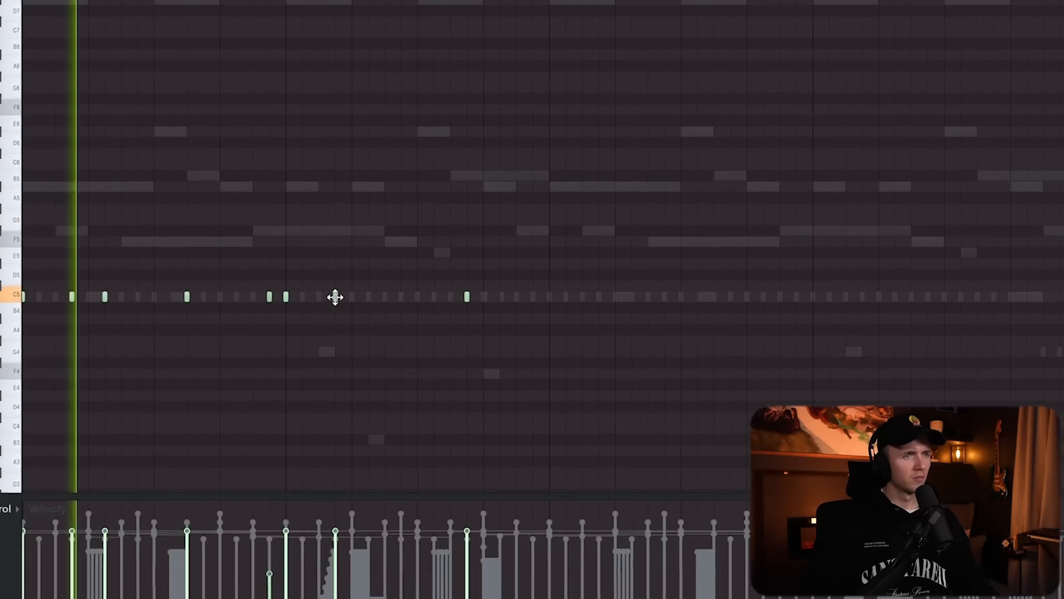
- Move the step-20 kick back to step 19, add a hit at step 22, and repeat the kick pattern across the second half
drag(336, 297, 318, 297)
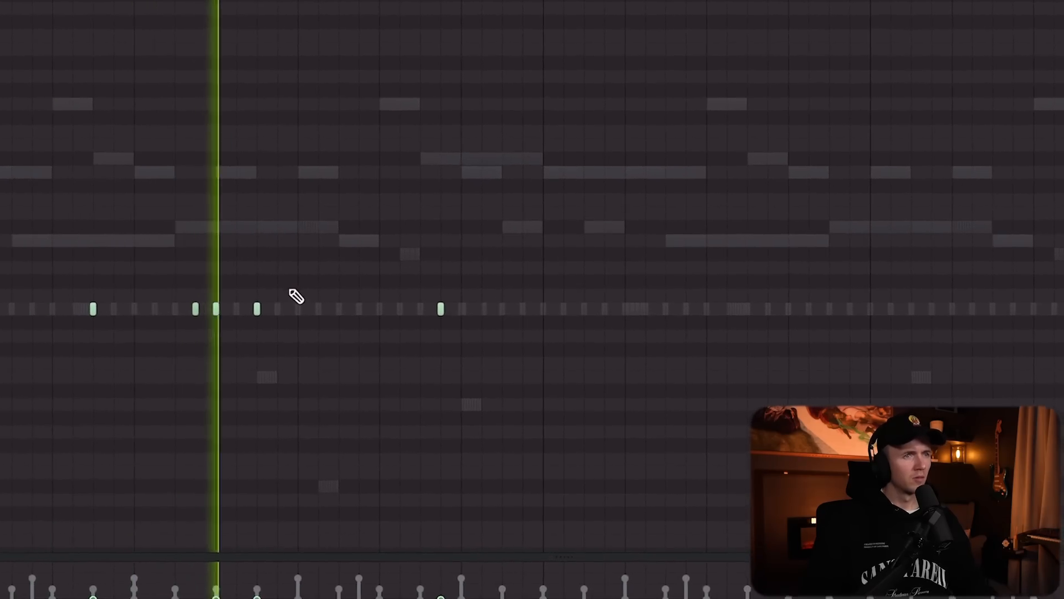
click(319, 308)
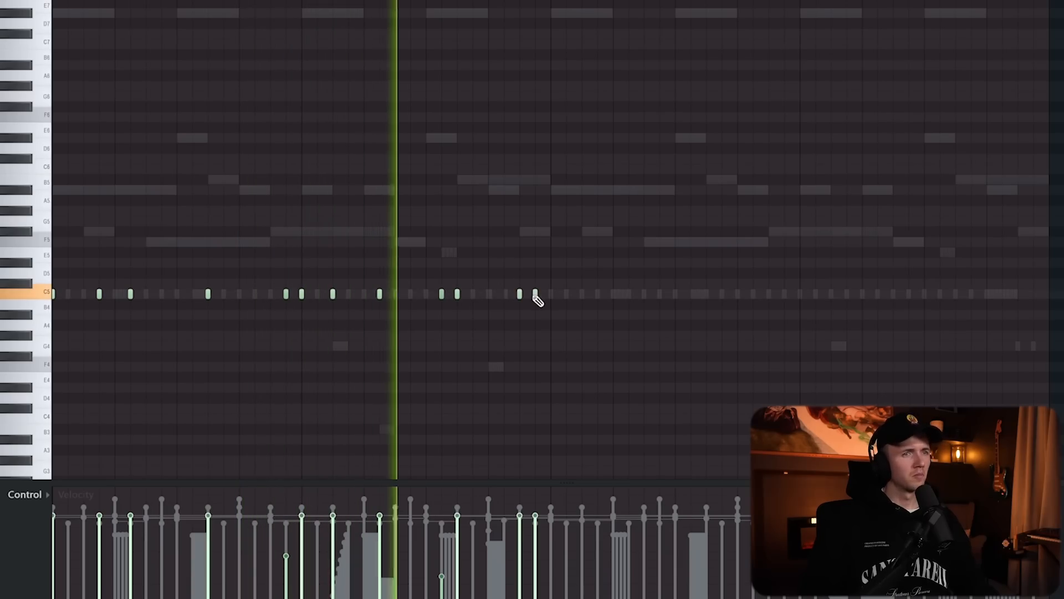
scroll(520, 231, down, 3)
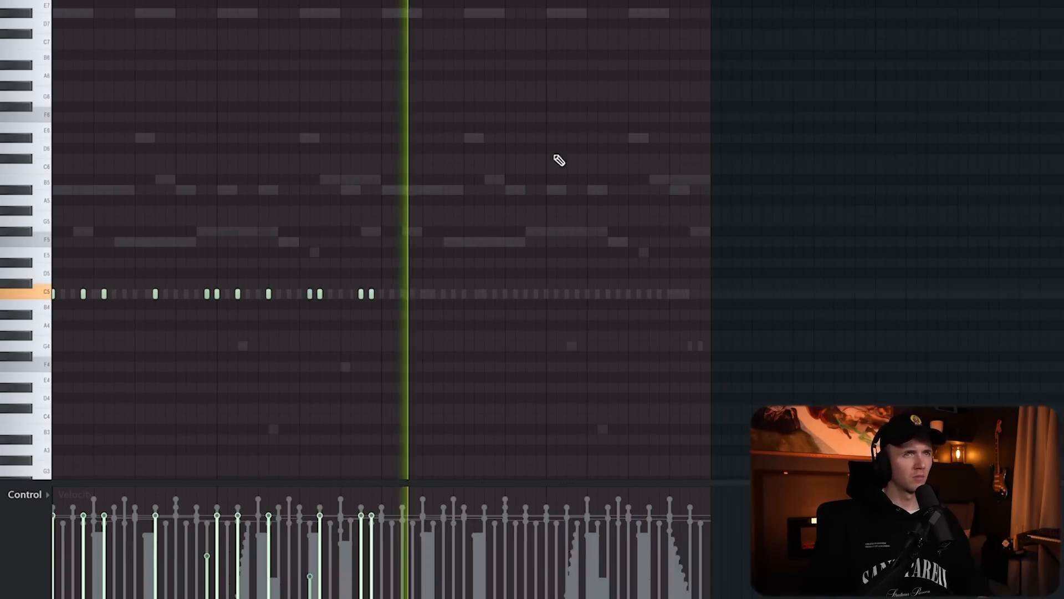
drag(373, 293, 679, 293)
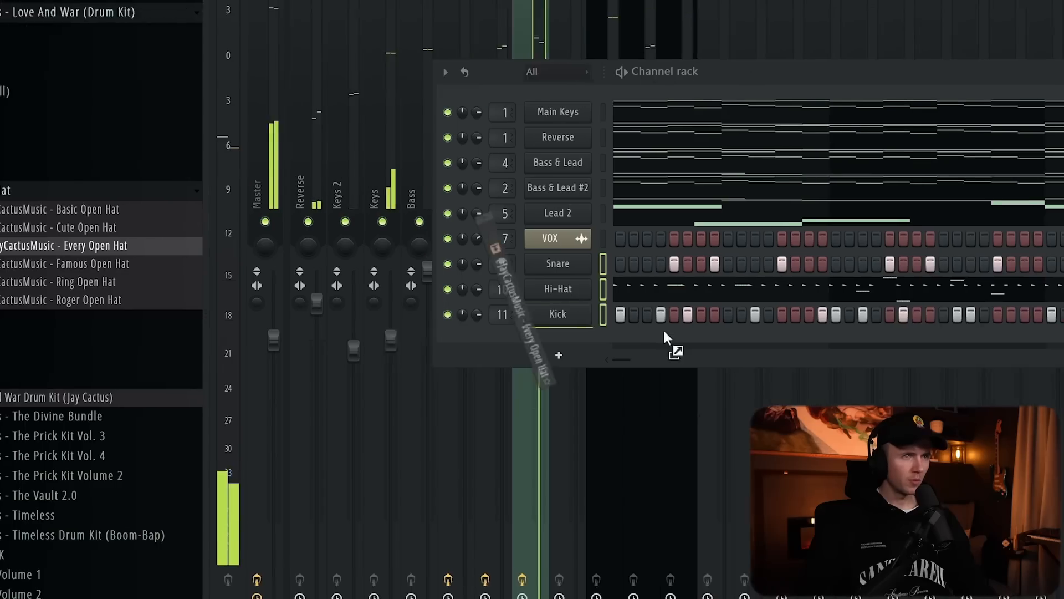
- Load the Every Open Hat sample as a new channel and enable its volume envelope with lower attack, longer hold and shorter release
drag(488, 233, 370, 342)
click(520, 339)
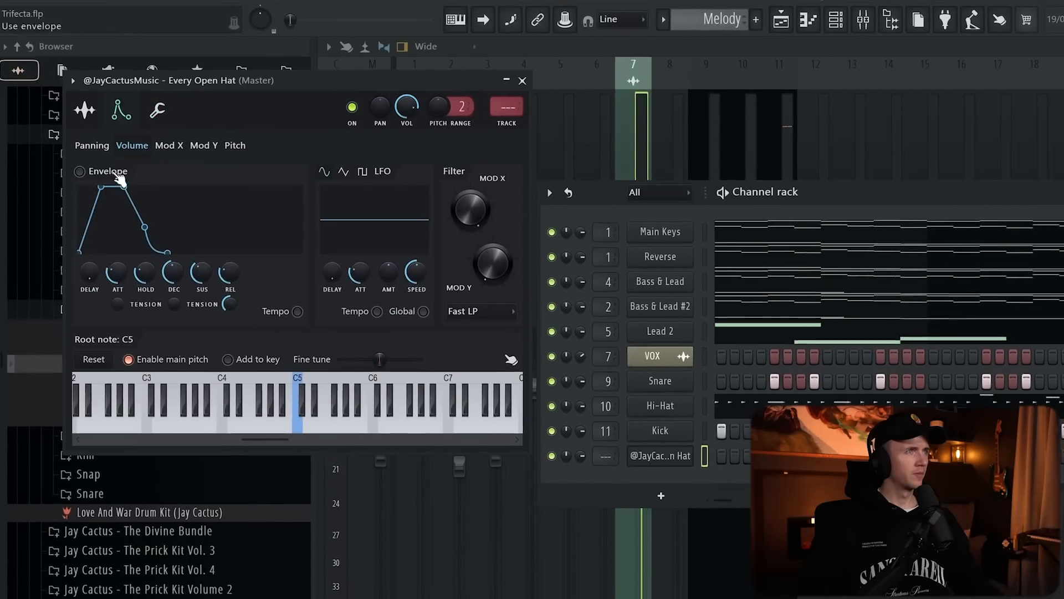
click(82, 169)
drag(120, 272, 121, 310)
drag(152, 279, 151, 252)
drag(246, 286, 239, 302)
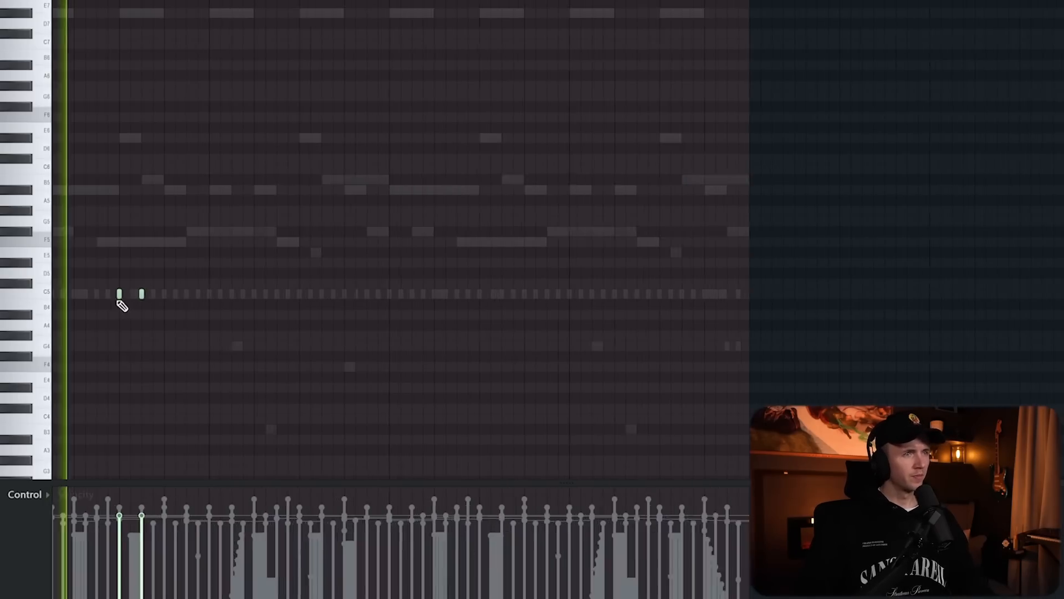
- Give the open hat a long C5 note with a short D#4 note beneath it, and duplicate all its notes into the second half
scroll(122, 305, up, 2)
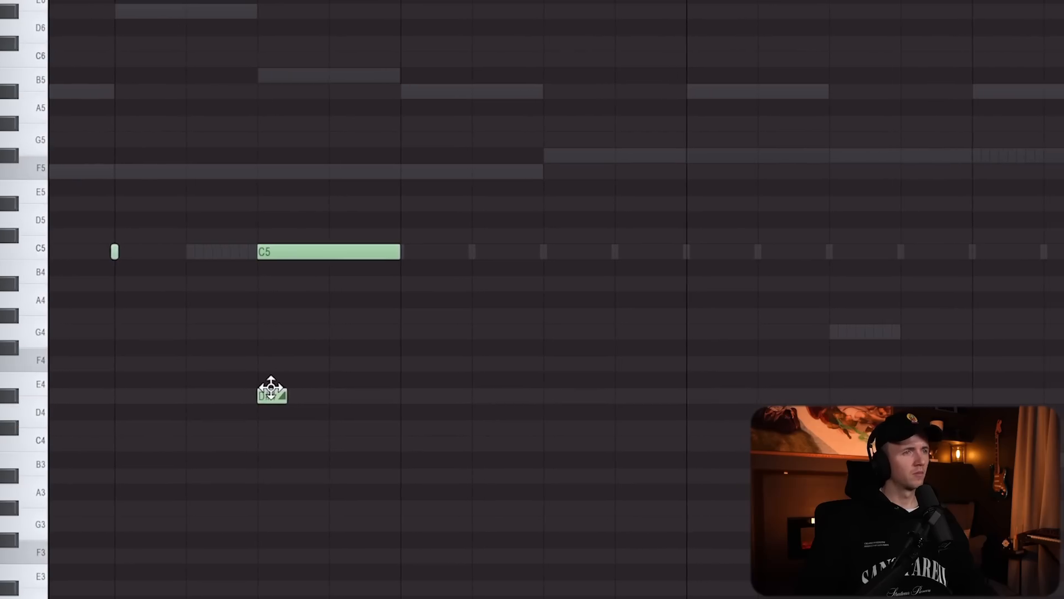
scroll(253, 355, down, 3)
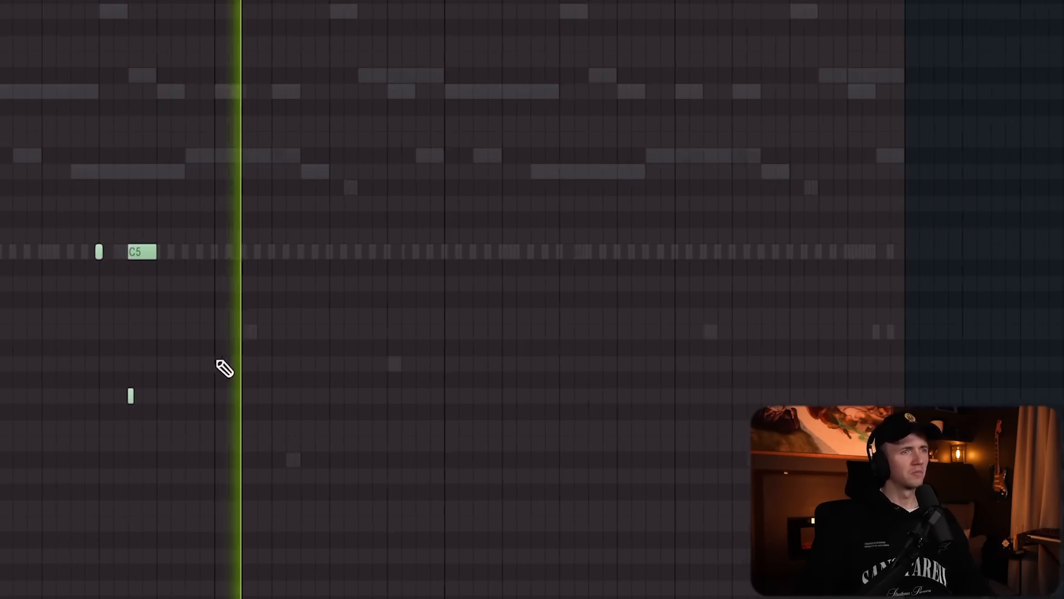
scroll(218, 360, down, 1)
key(ctrl+a)
key(ctrl+Return)
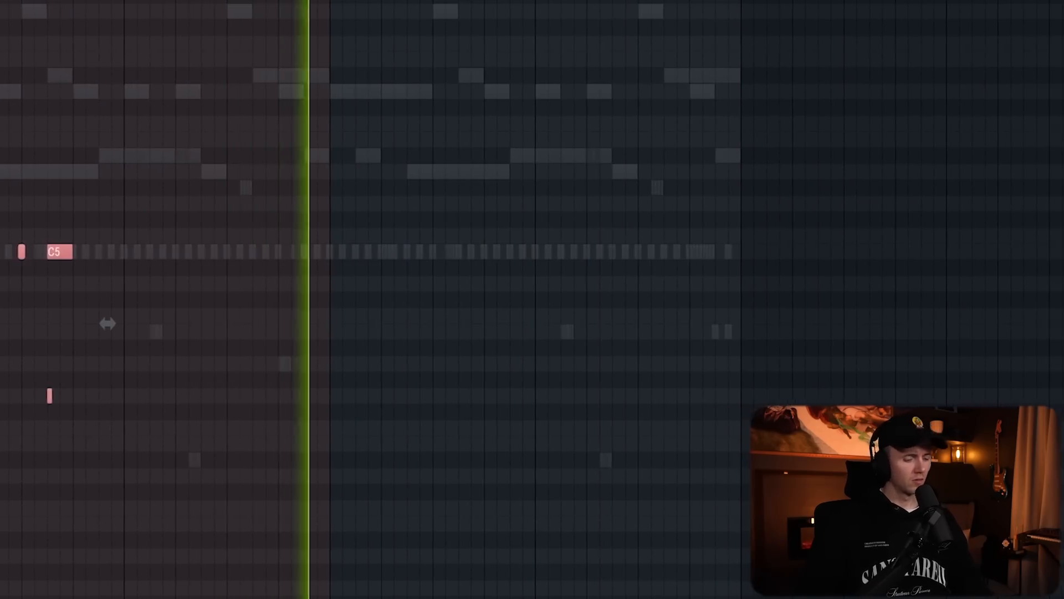
key(ctrl+b)
ctrl+click(471, 69)
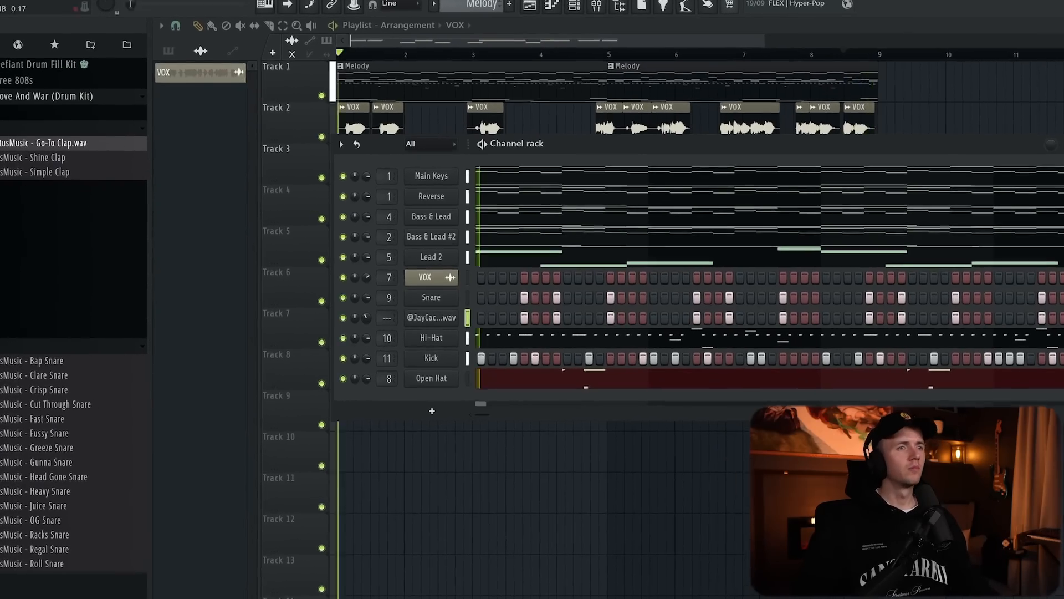
- Rename the Go-To Clap sample's channel as Clap
right_click(426, 317)
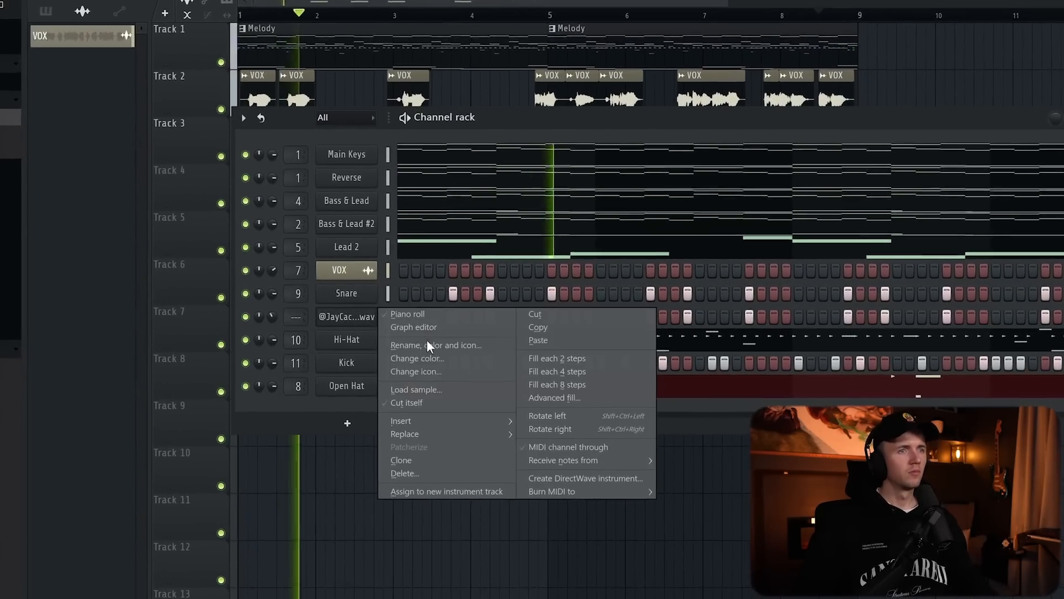
click(483, 343)
text(Clap)
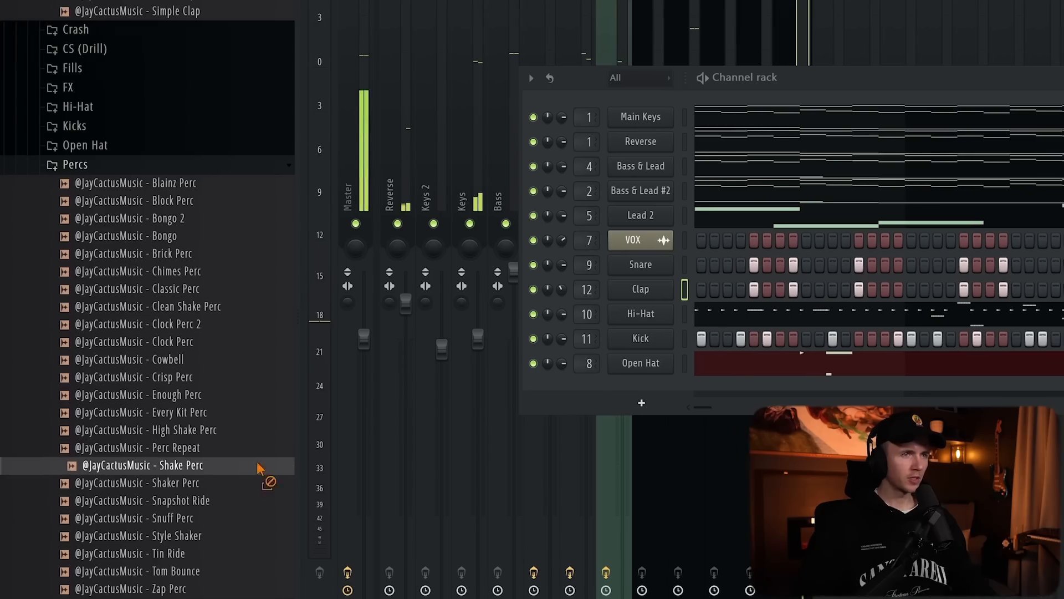
- Add the Shake Perc sample as a new channel and program two C5 hits, repeated in the second half of the pattern
drag(266, 475, 364, 392)
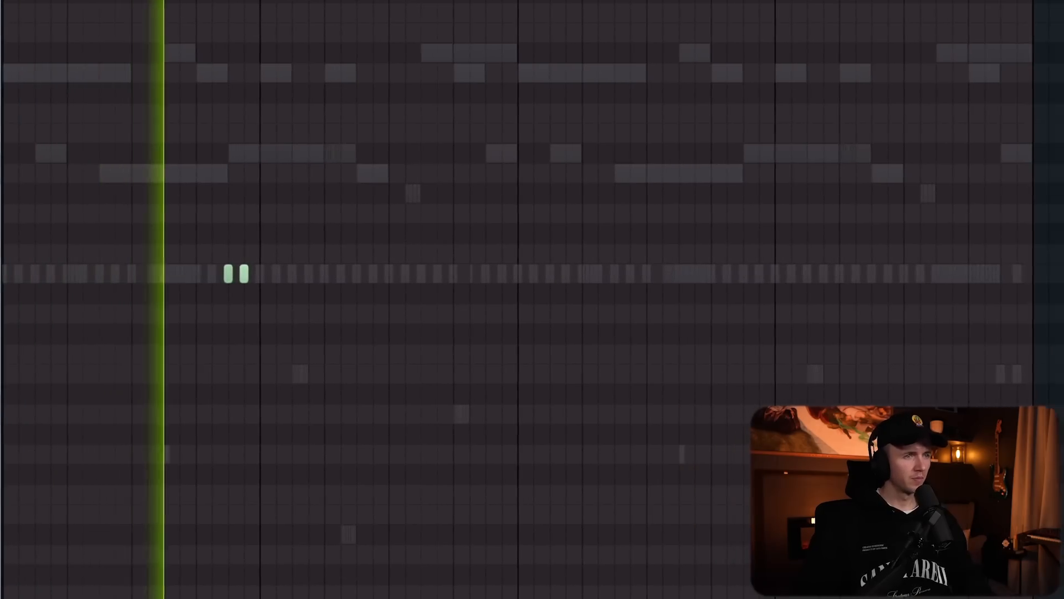
scroll(491, 306, up, 3)
scroll(341, 303, down, 2)
key(ctrl+a)
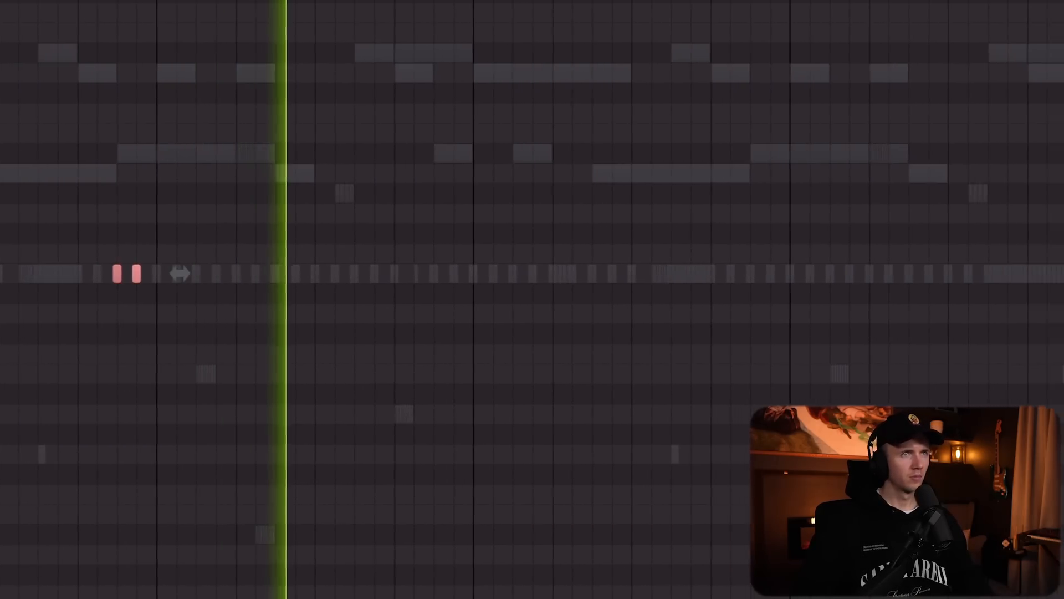
key(ctrl+b)
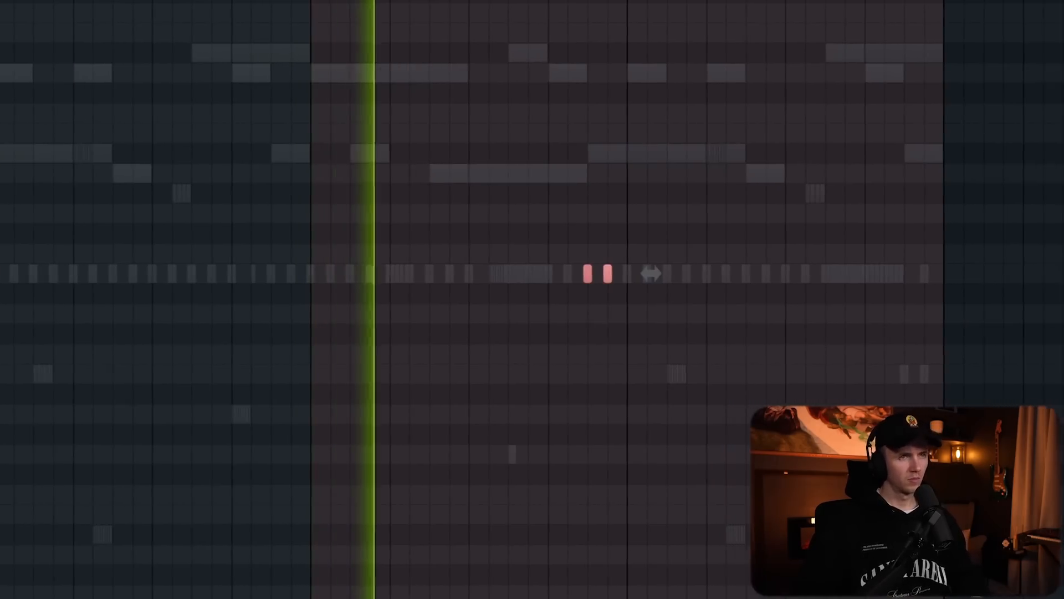
key(ctrl+d)
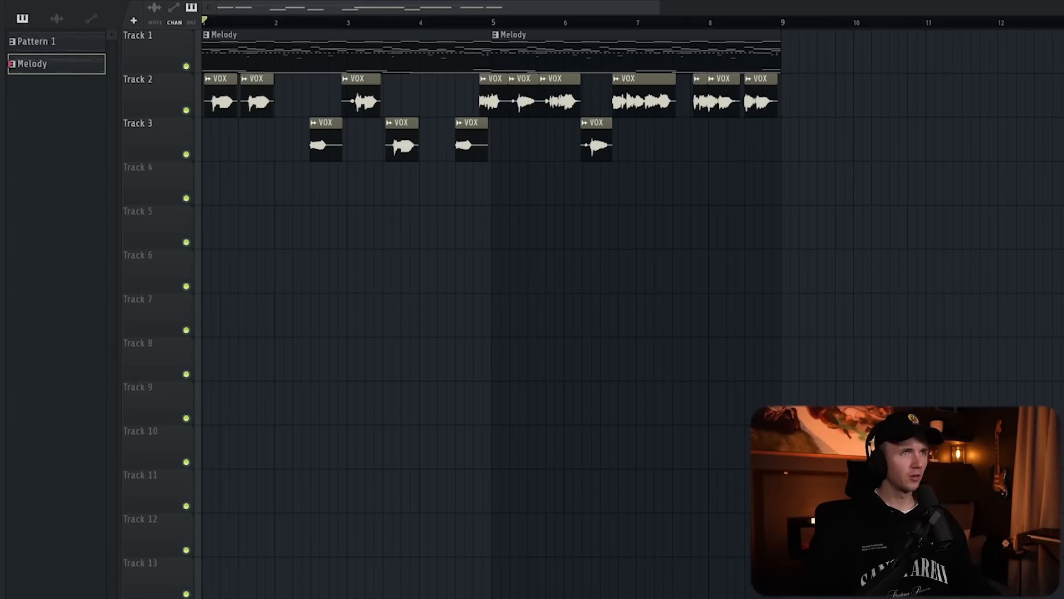
- Split the Melody pattern by channel and lay the separate clips out on their own playlist tracks across 16 bars
click(417, 174)
scroll(493, 200, down, 3)
scroll(515, 205, down, 3)
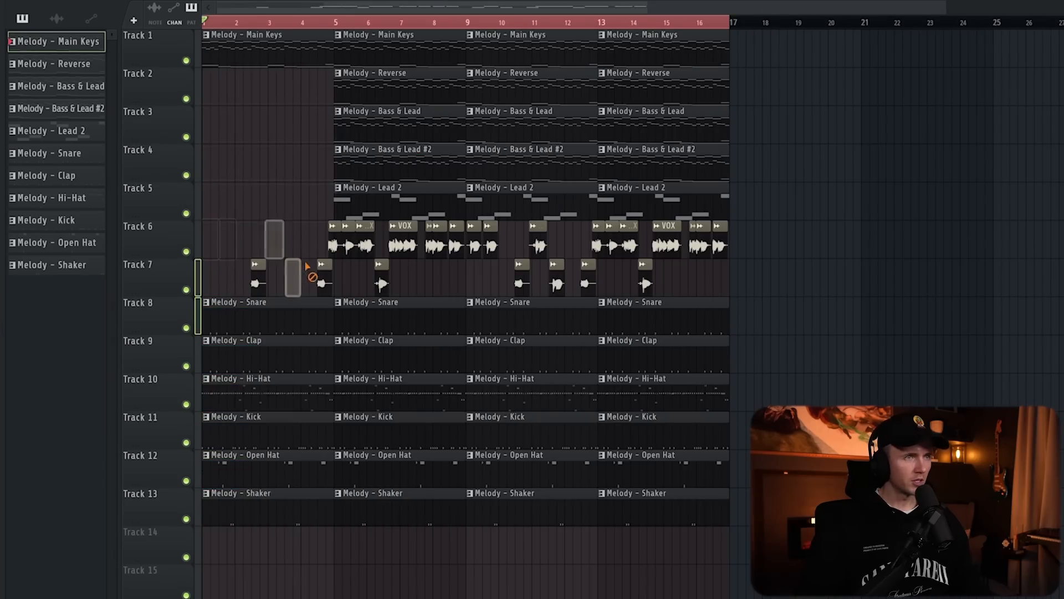
- Clear the drum clips from the first four bars and place a Melody - Lead 2 clip there on Track 5
scroll(230, 217, up, 2)
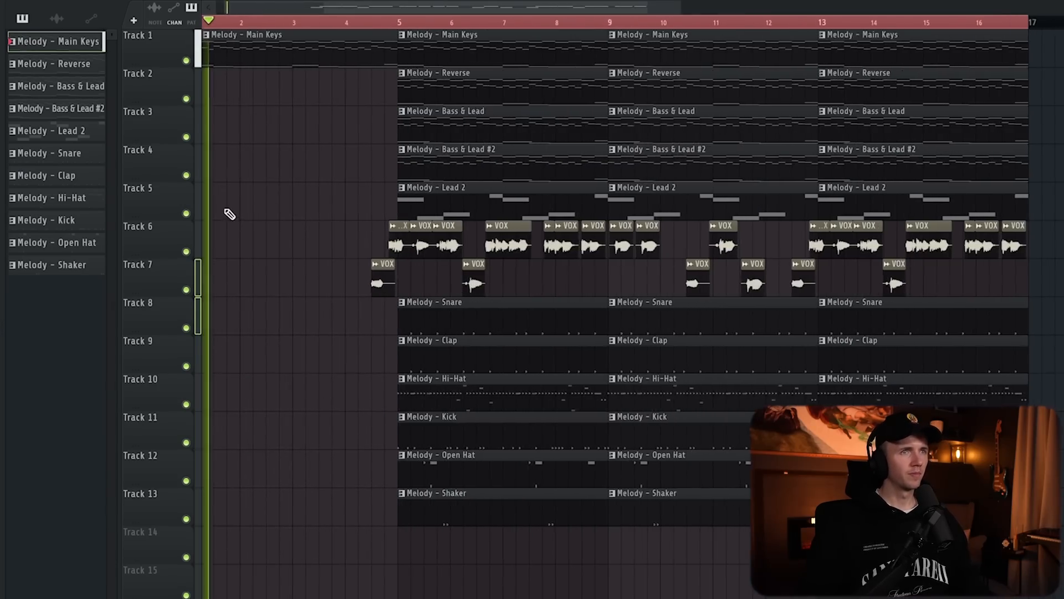
scroll(229, 215, down, 3)
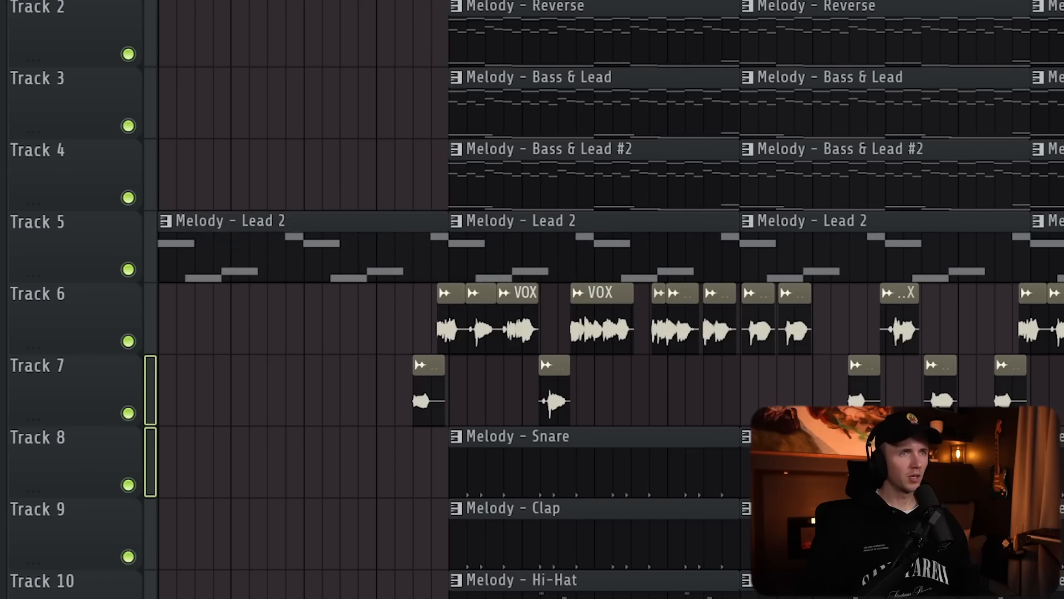
right_click(83, 73)
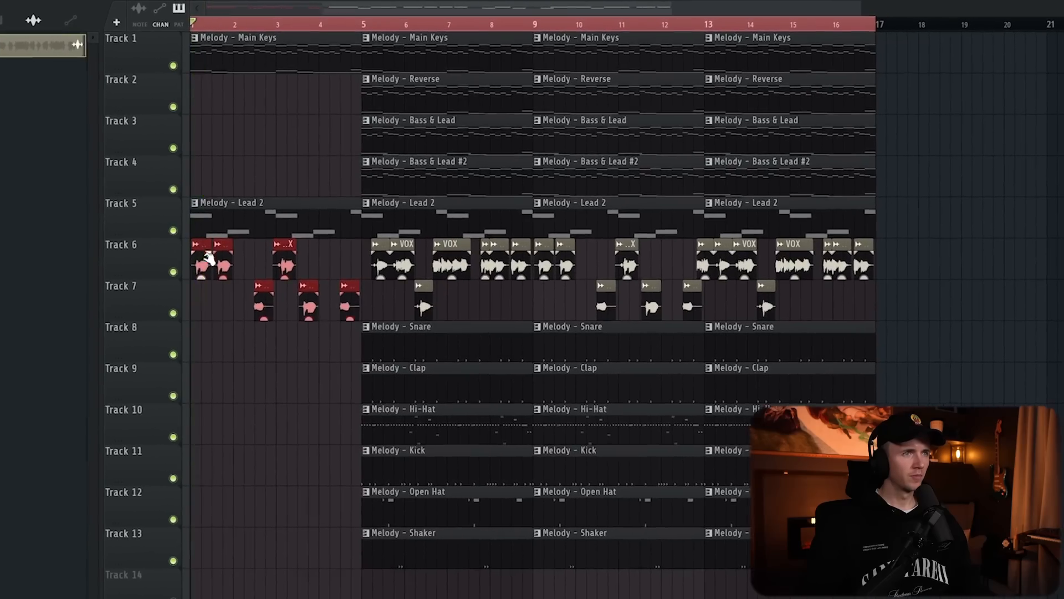
- Open the empty effect slot 7 on the VOX mixer track
scroll(204, 313, up, 3)
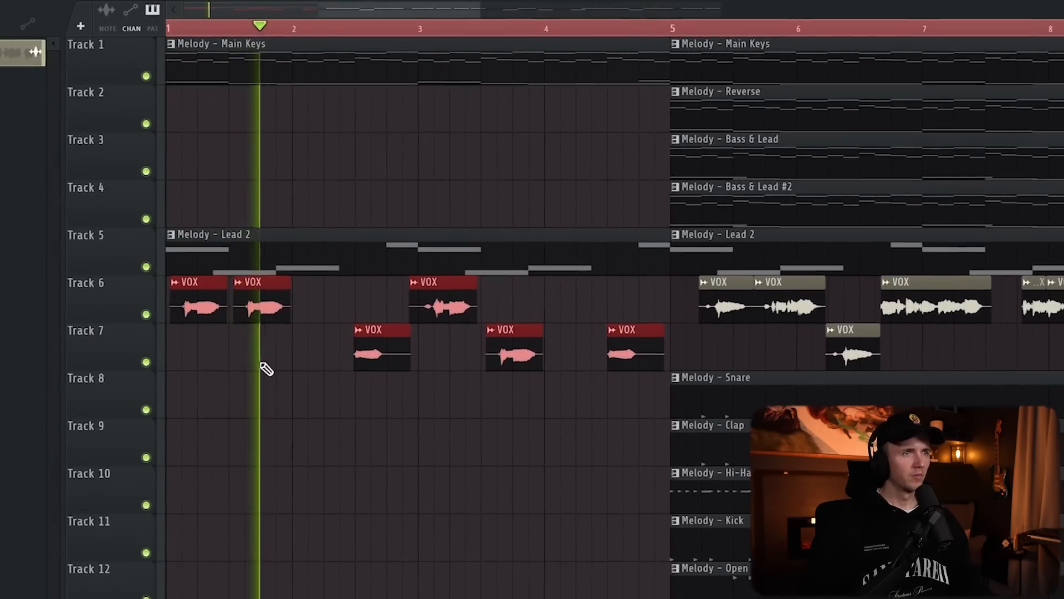
scroll(266, 368, down, 4)
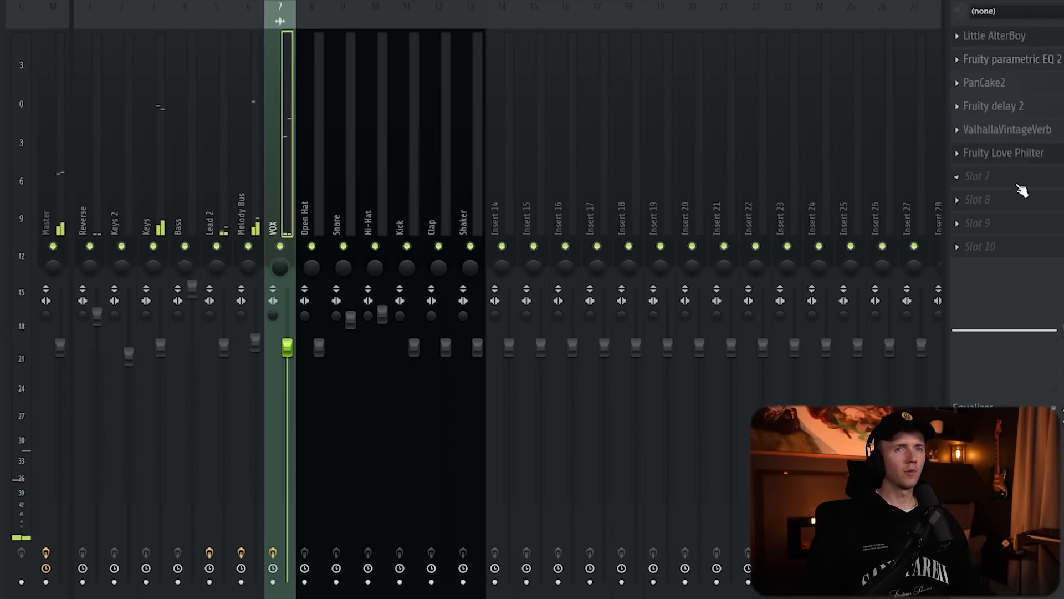
click(1018, 186)
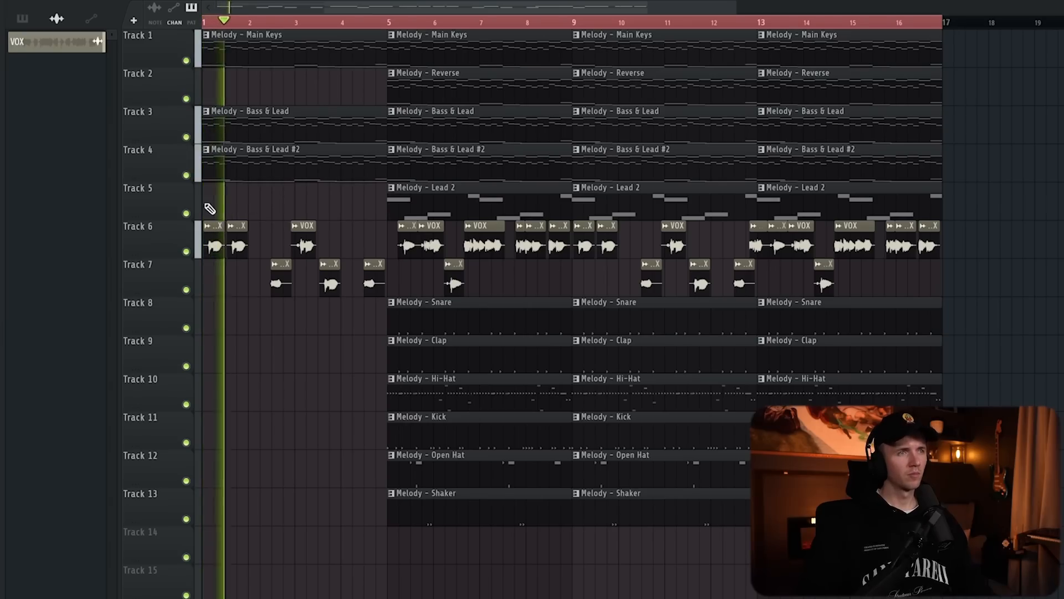
- Delete the VOX clips from Tracks 6 and 7 in the section between bars 13 and 16
scroll(206, 203, up, 3)
scroll(206, 204, down, 3)
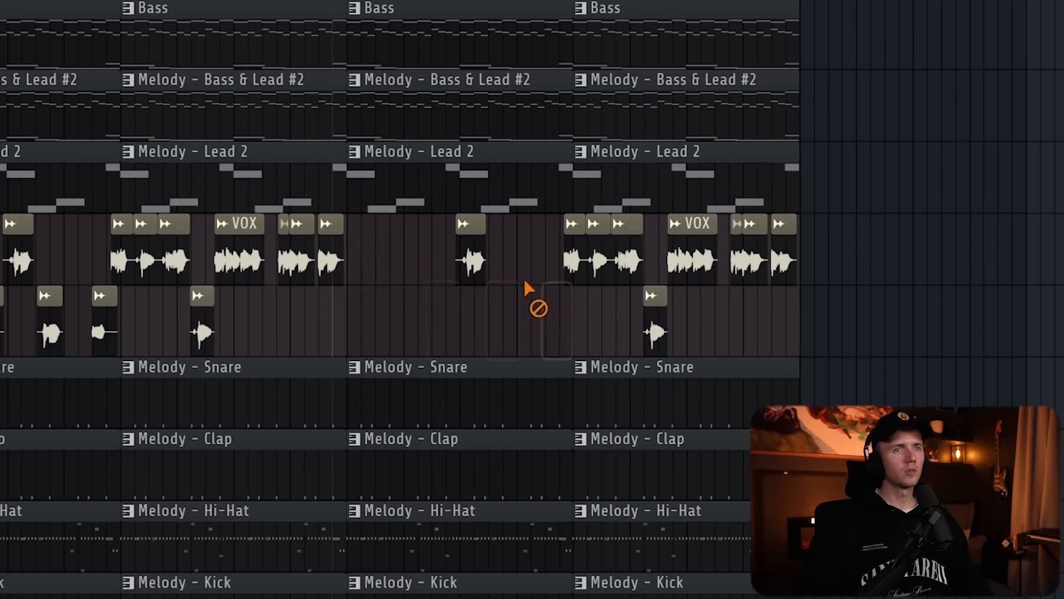
right_click(470, 255)
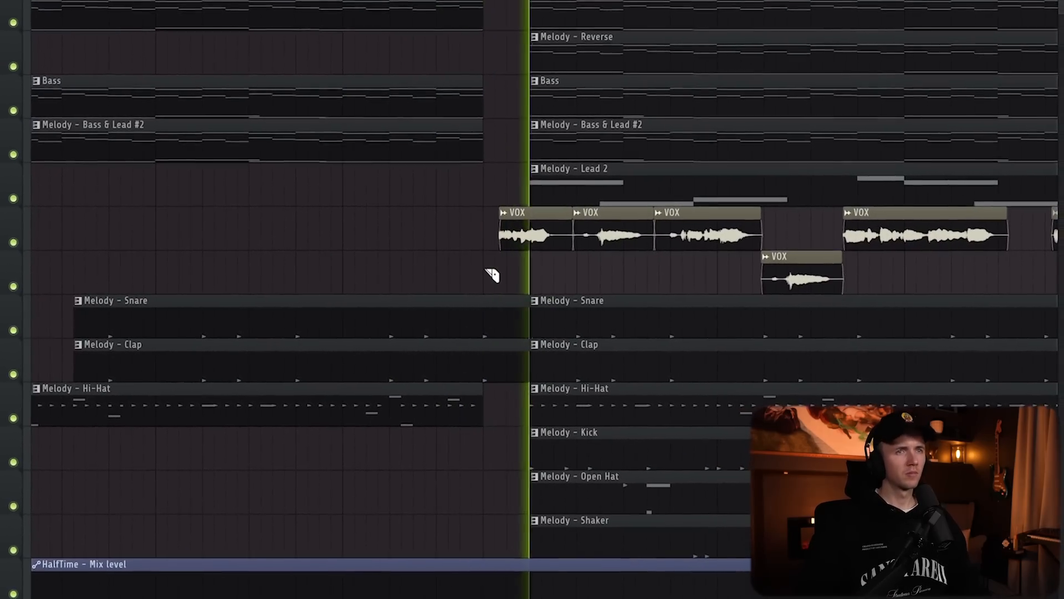
- Thin out the VOX clips on Track 6 in the final section between bars 17 and 20
scroll(613, 269, up, 3)
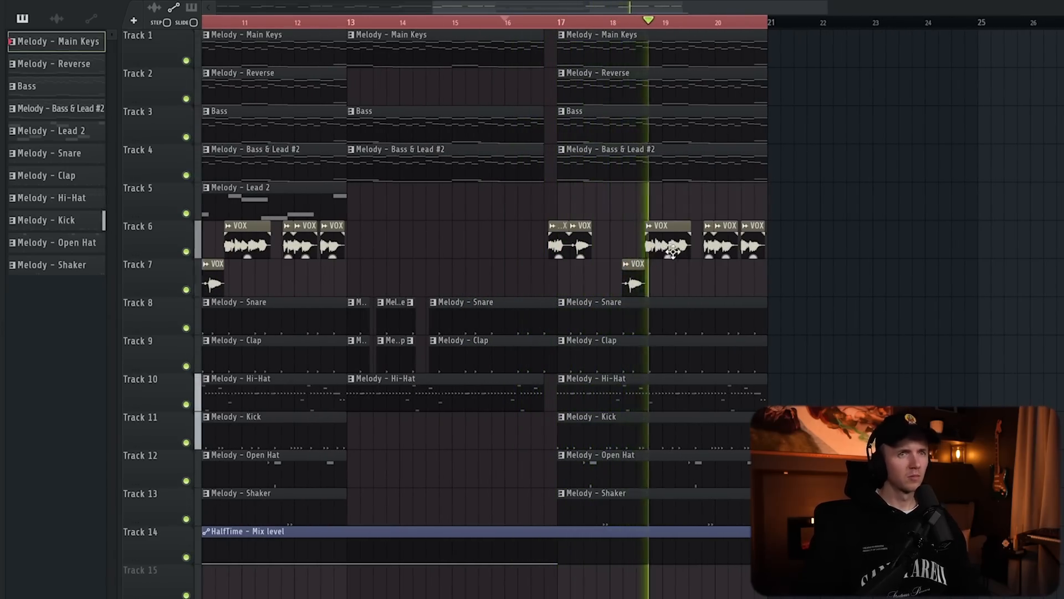
scroll(696, 268, up, 2)
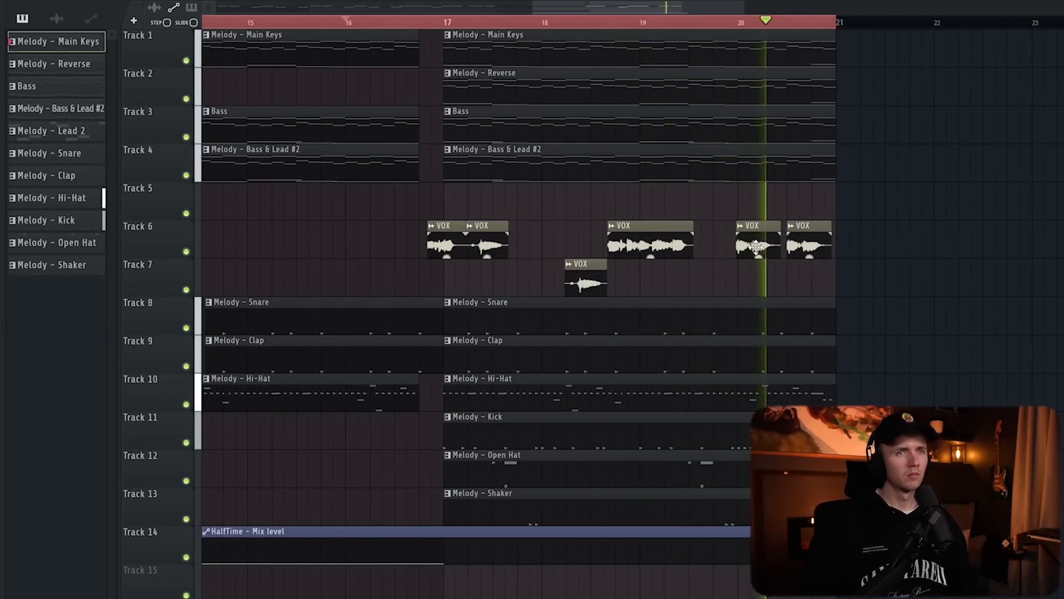
scroll(767, 263, down, 3)
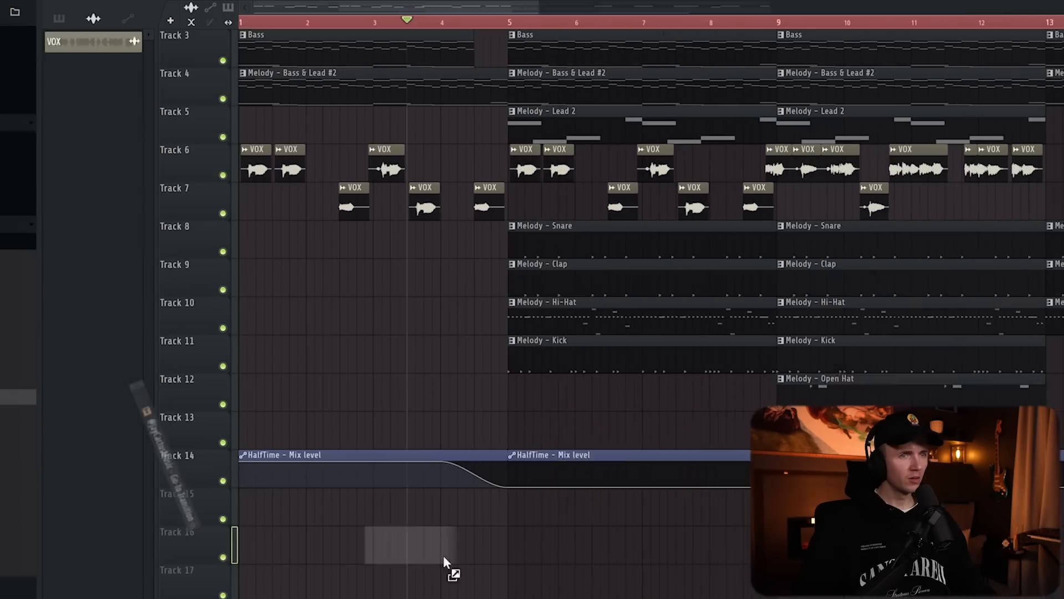
- Place the Go-To Transition sample on Track 16 so that it leads into bar 5
drag(449, 565, 435, 560)
key(space)
scroll(726, 411, up, 4)
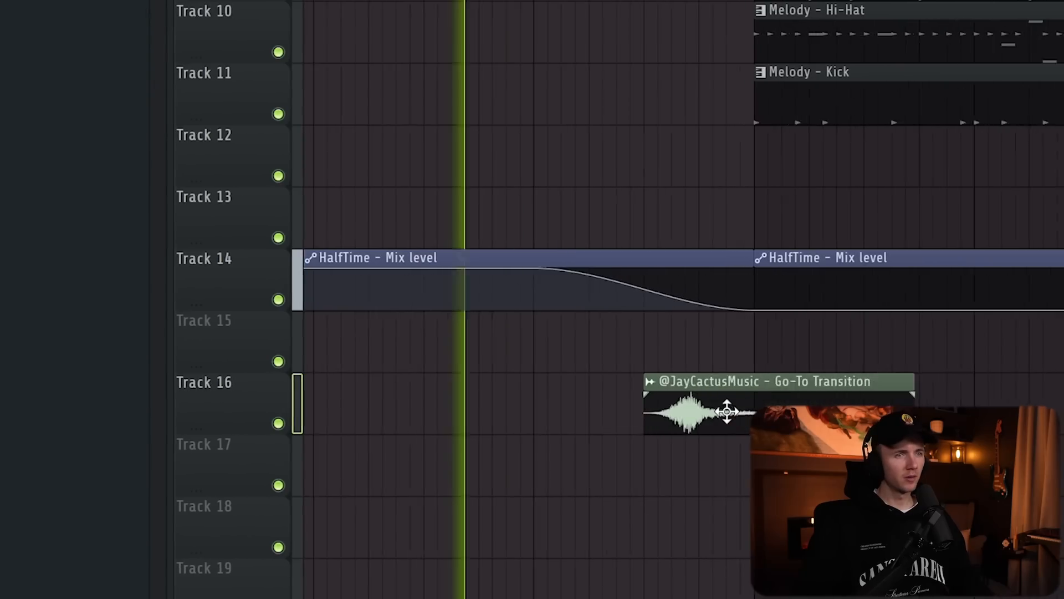
drag(712, 411, 820, 430)
- Lower the transition clip's volume to -5.5 dB and copy the clip on Track 16 so it leads into bar 13
scroll(556, 478, down, 2)
scroll(450, 479, down, 5)
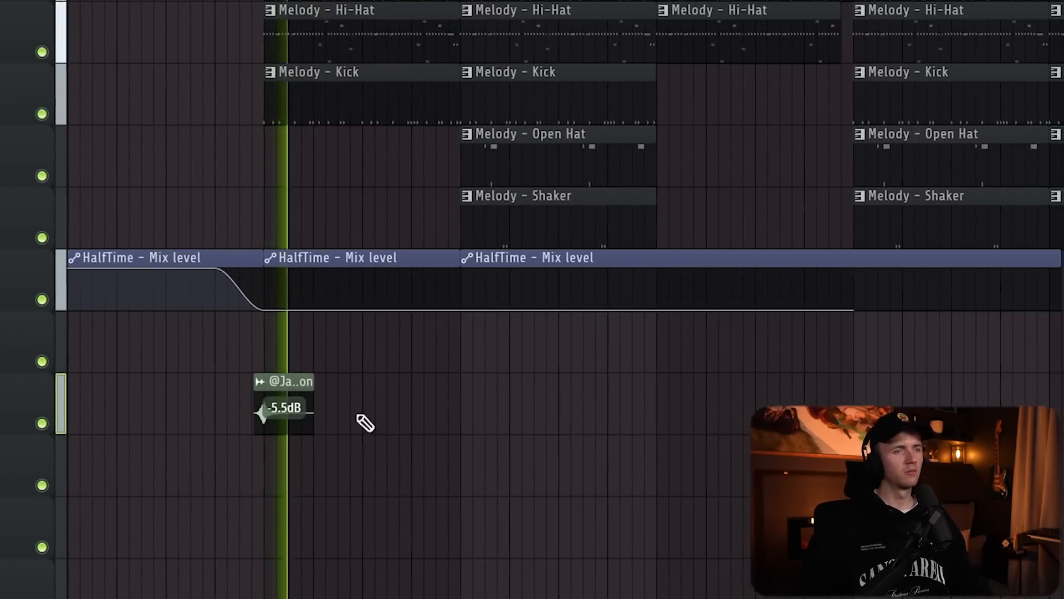
drag(272, 379, 587, 400)
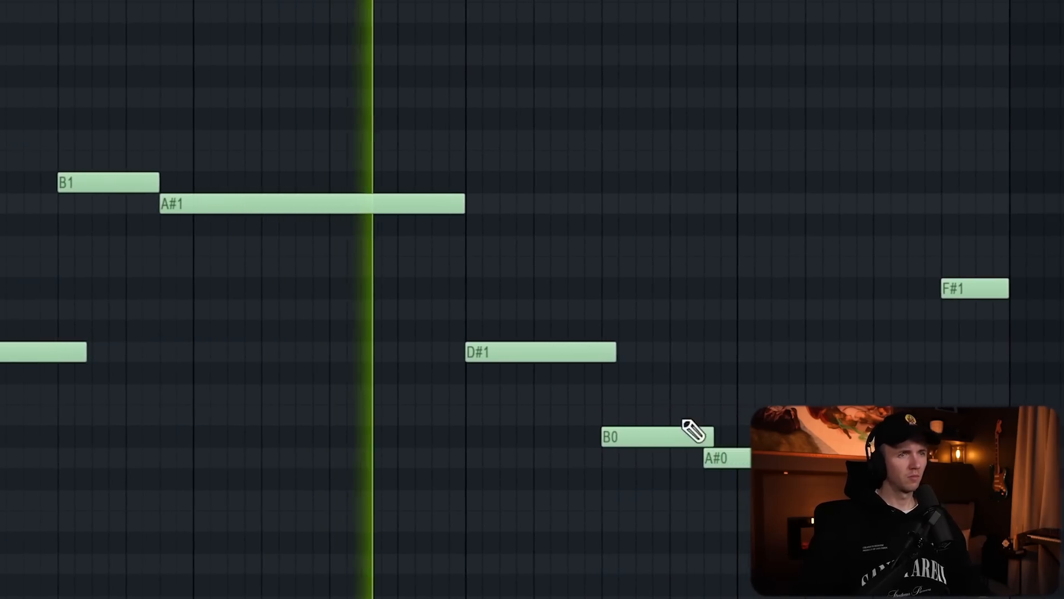
- Raise the bass line's B0 and A#0 notes by an octave and add short B2 and A#2 notes before the final F#1
drag(711, 419, 768, 493)
key(ctrl+Up)
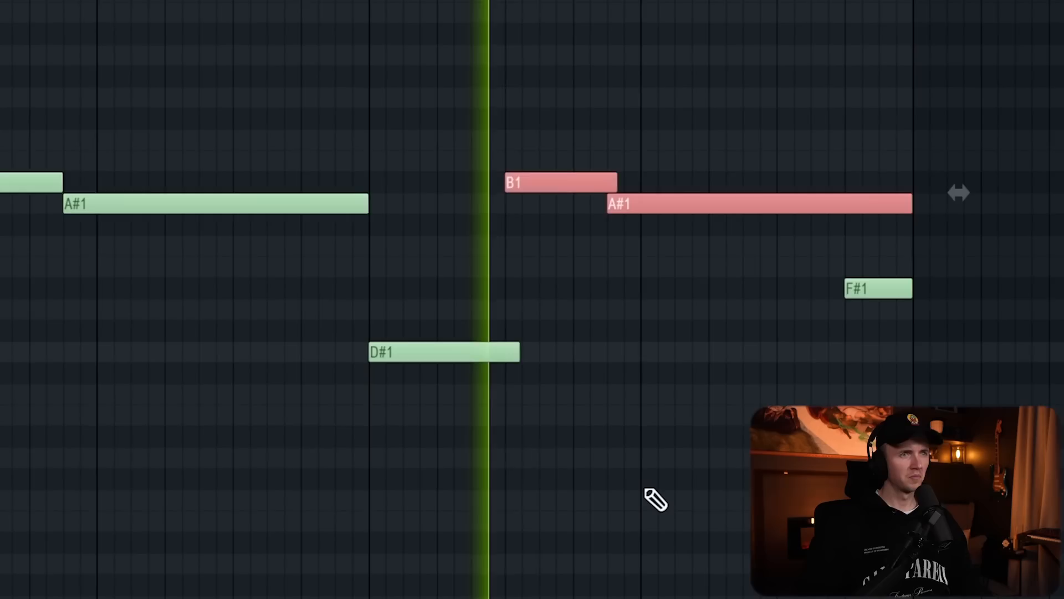
key(ctrl+d)
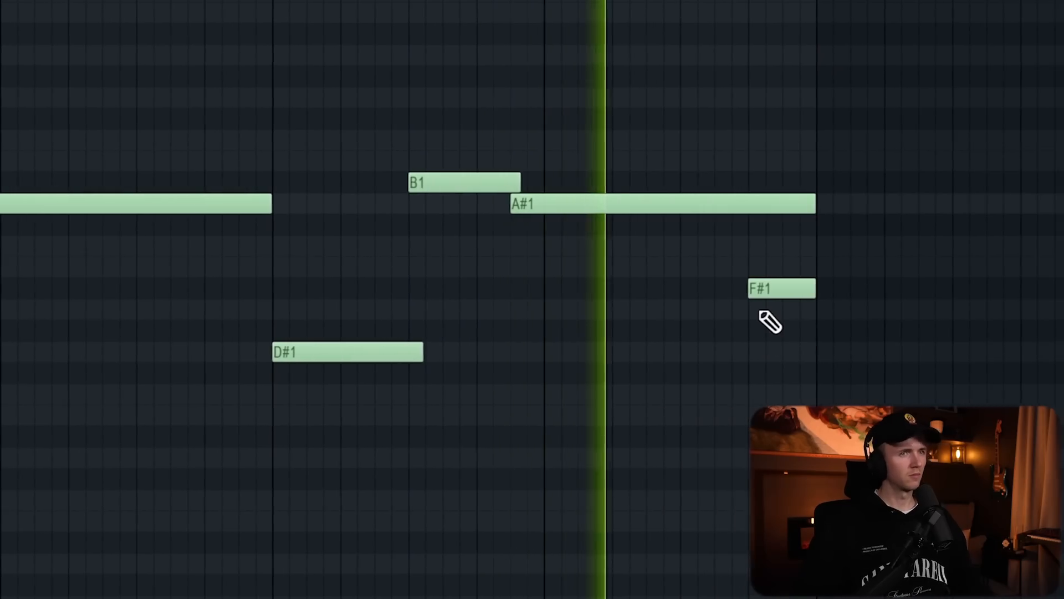
key(space)
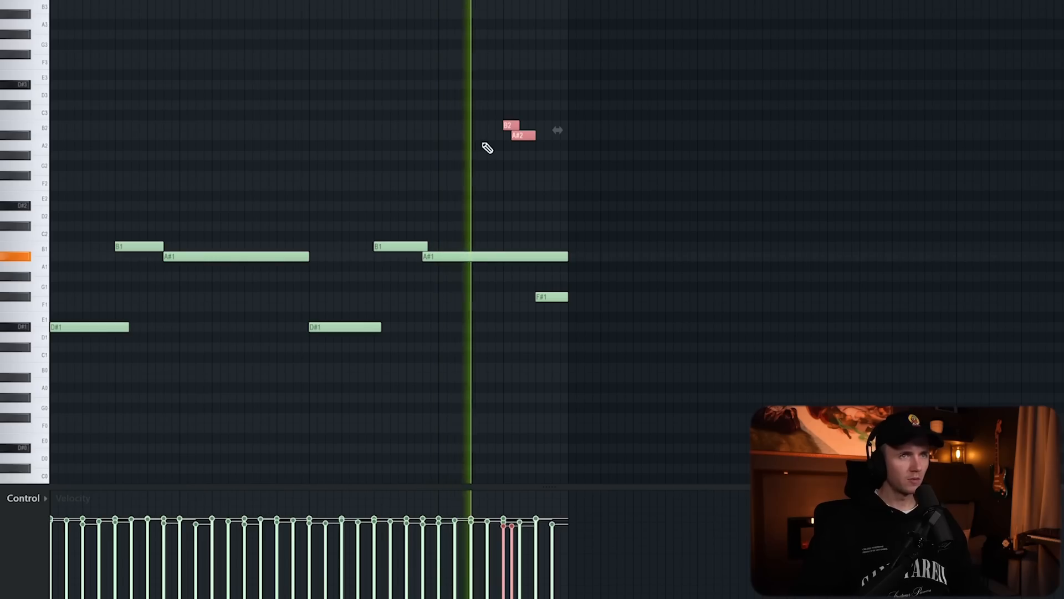
key(ctrl+d)
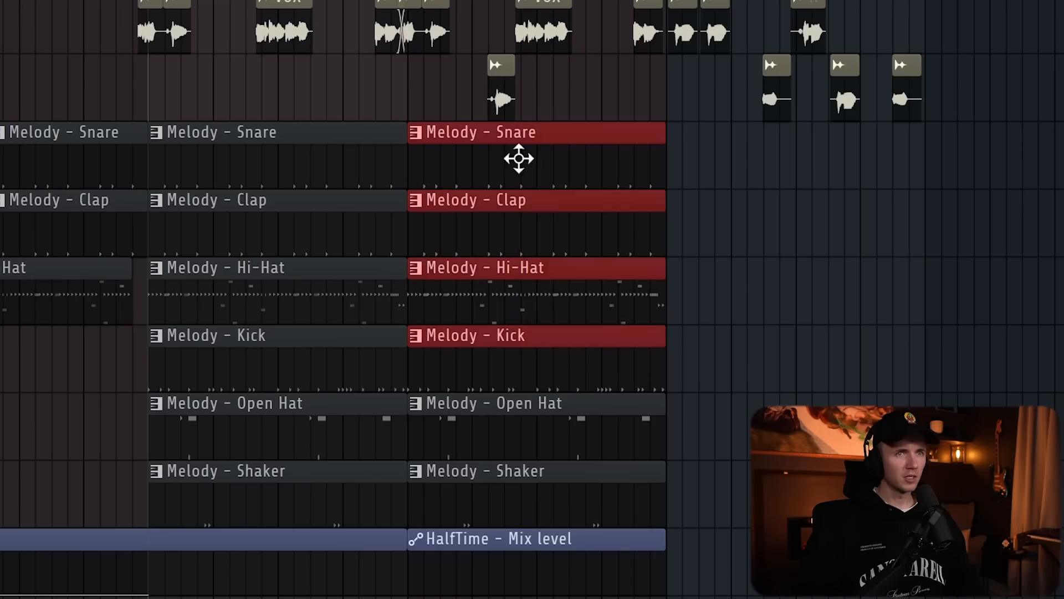
- Copy the Snare, Clap, Hi-Hat and Kick clips to bar 25 and cut short gaps at the ends of bars 26 and 28
drag(518, 159, 616, 182)
key(ctrl+a)
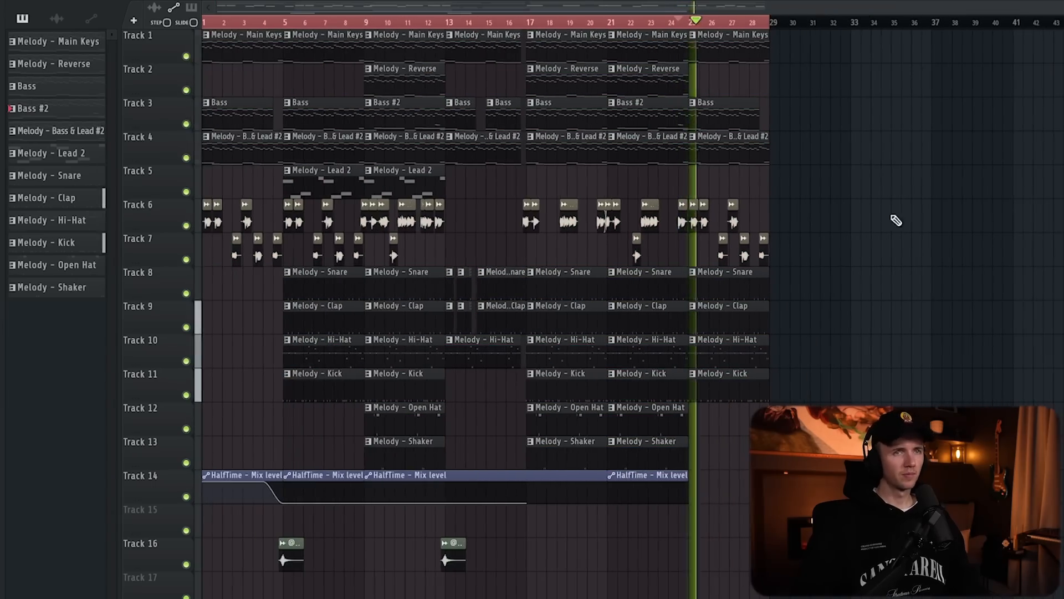
scroll(637, 294, up, 3)
key(c)
drag(603, 366, 609, 361)
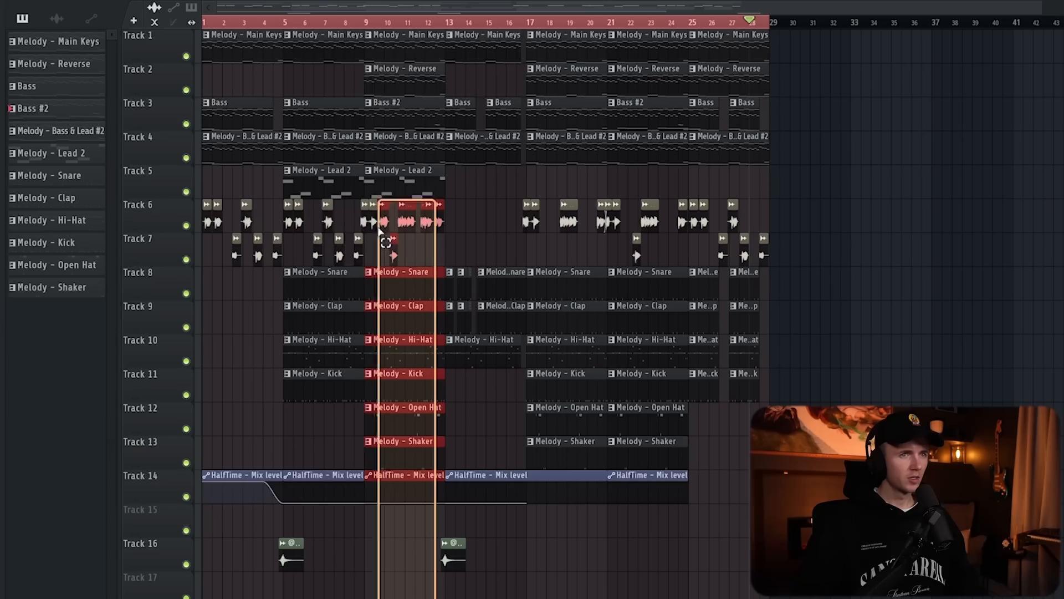
- Copy the section from bars 5 to 12 to bar 29, and the intro from bars 1 to 4 to bar 37
drag(389, 230, 287, 25)
drag(269, 535, 176, 9)
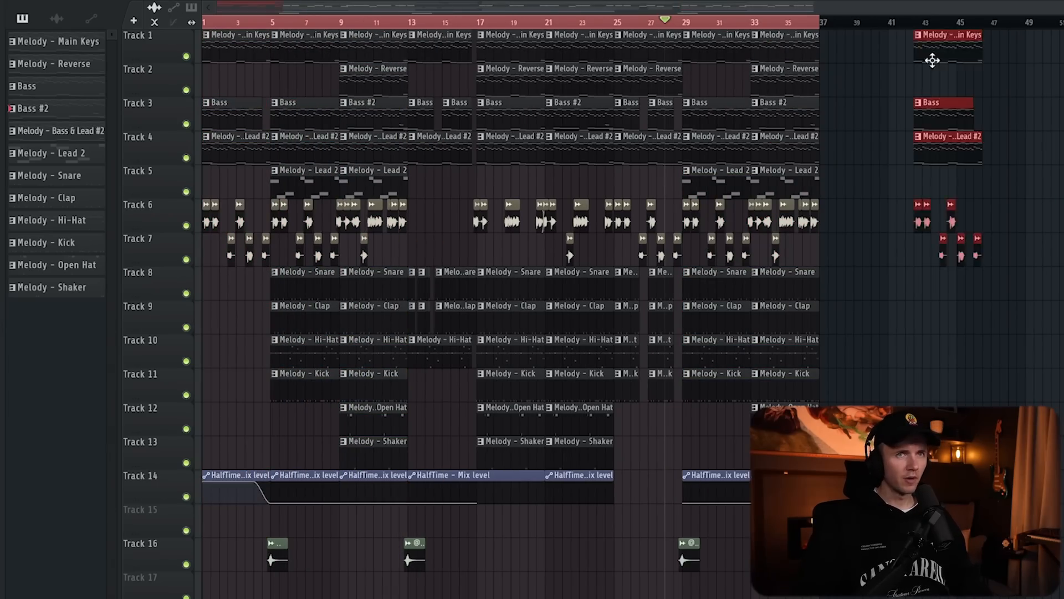
drag(932, 60, 858, 49)
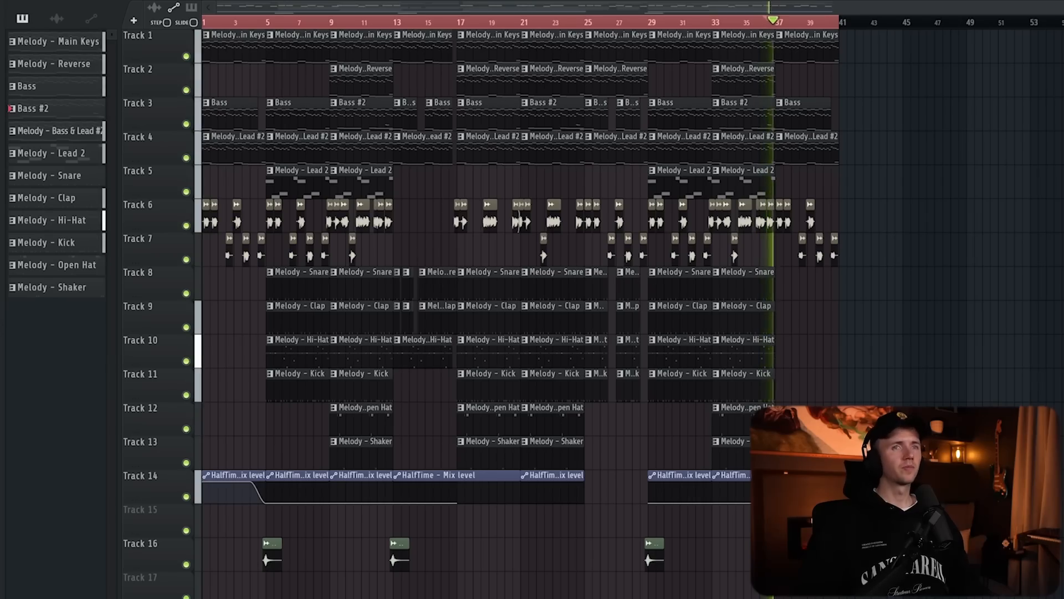
- Add Main Keys, Reverse, Bass and Bass & Lead #2 clips at bar 41 and move the VOX clips from bar 37 there
scroll(887, 401, up, 3)
scroll(887, 400, down, 2)
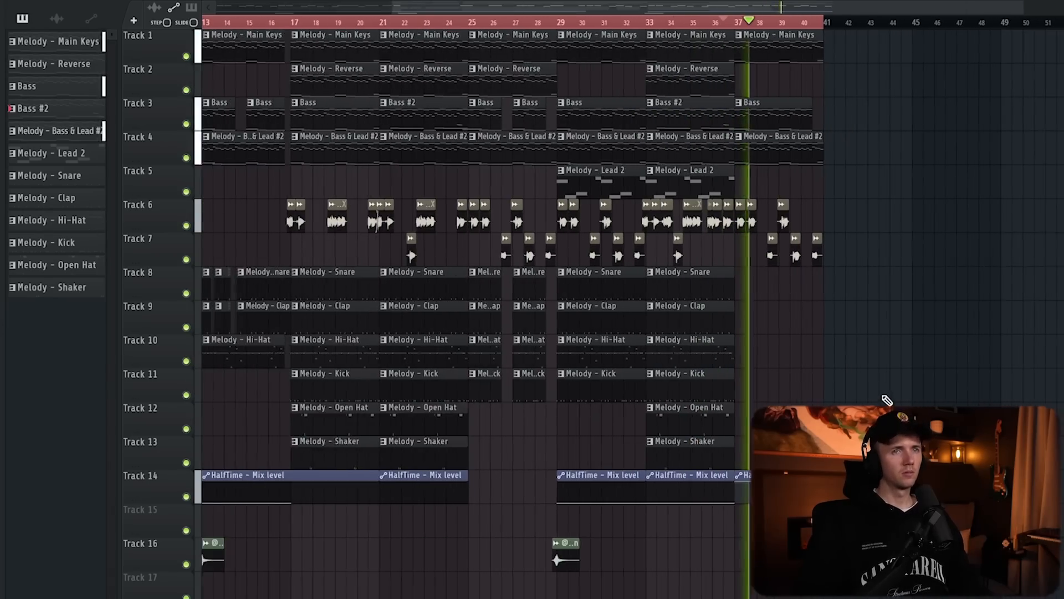
drag(296, 227, 565, 210)
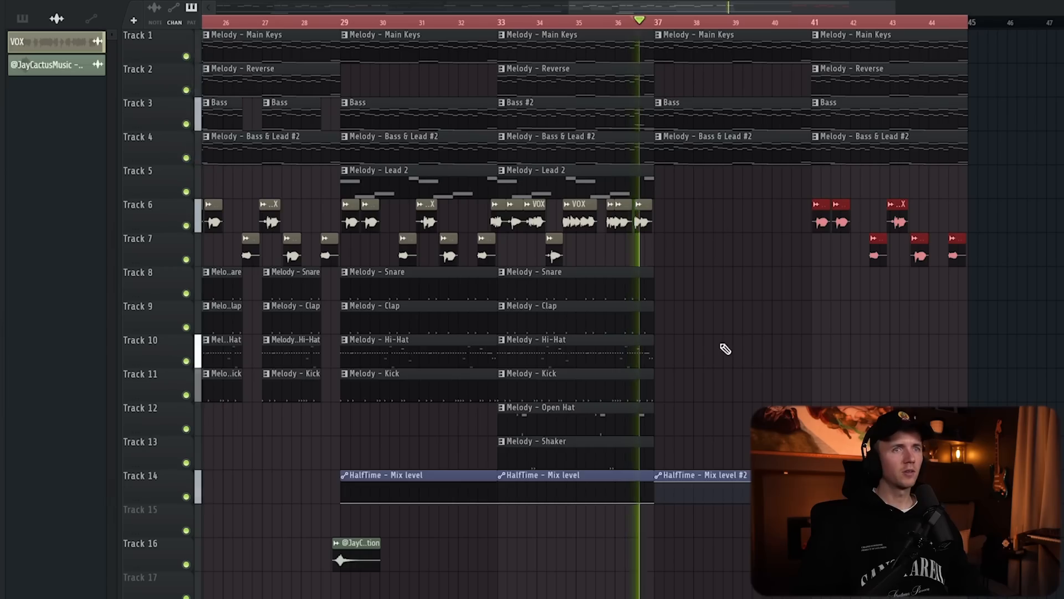
- Copy the drum clips on Tracks 8 and below to bar 41 and play the arrangement from bar 40
scroll(720, 355, down, 3)
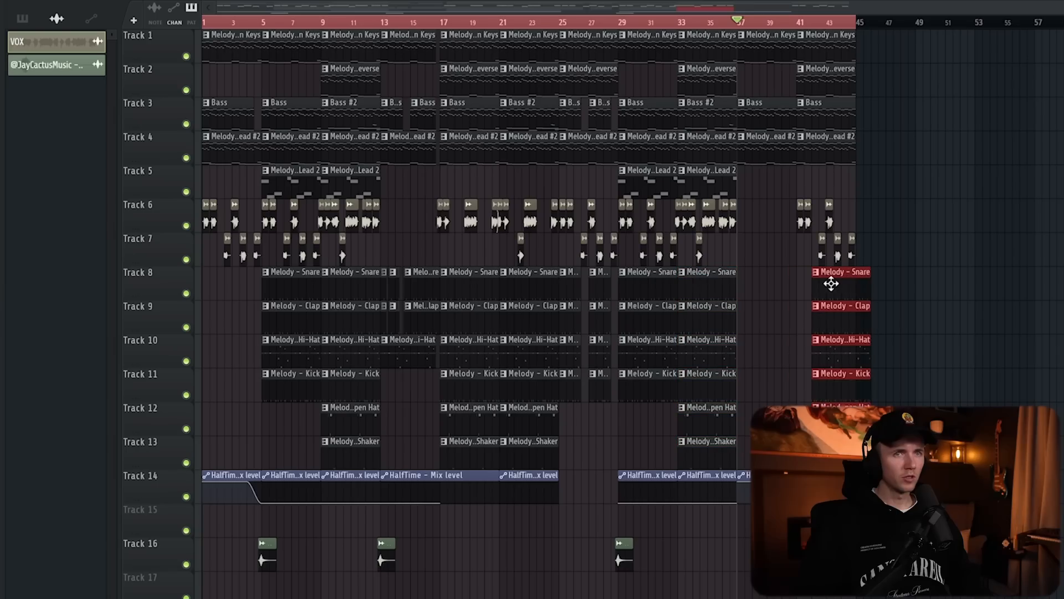
drag(831, 284, 819, 282)
key(space)
click(789, 22)
key(ctrl+a)
ctrl+click(920, 158)
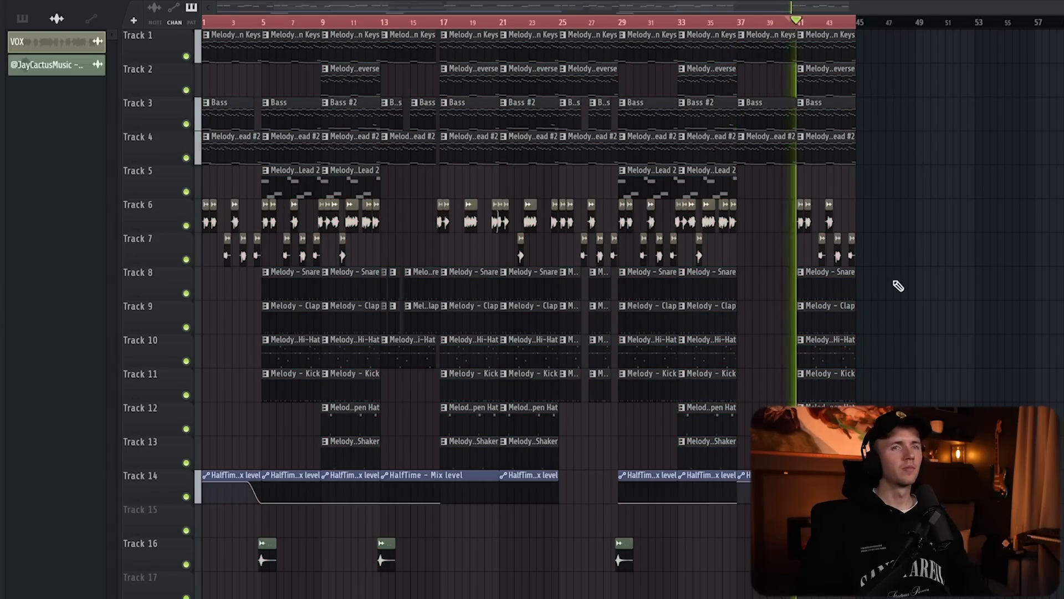
key(ctrl+a)
ctrl+click(894, 302)
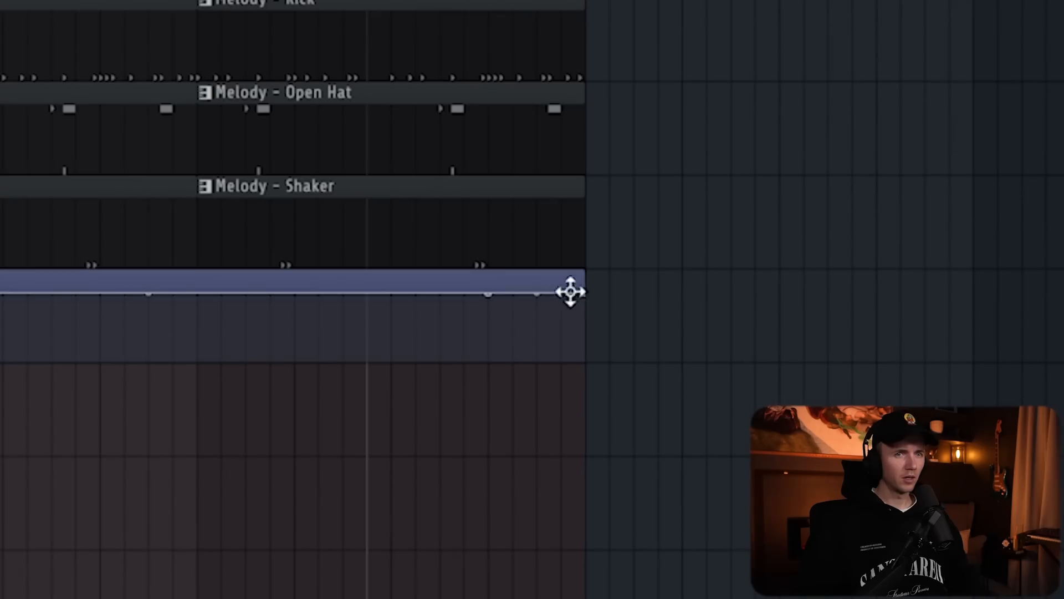
- Shape the HalfTime - Mix level #2 automation on Track 14 to dip at bar 45, and adjust its points near bar 49
drag(570, 290, 586, 404)
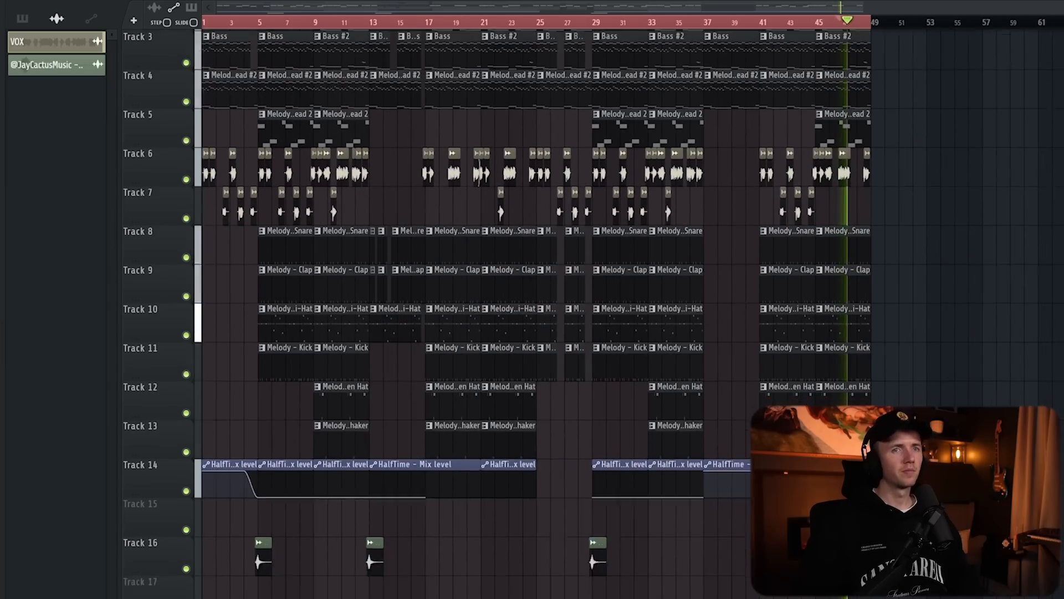
scroll(957, 413, down, 3)
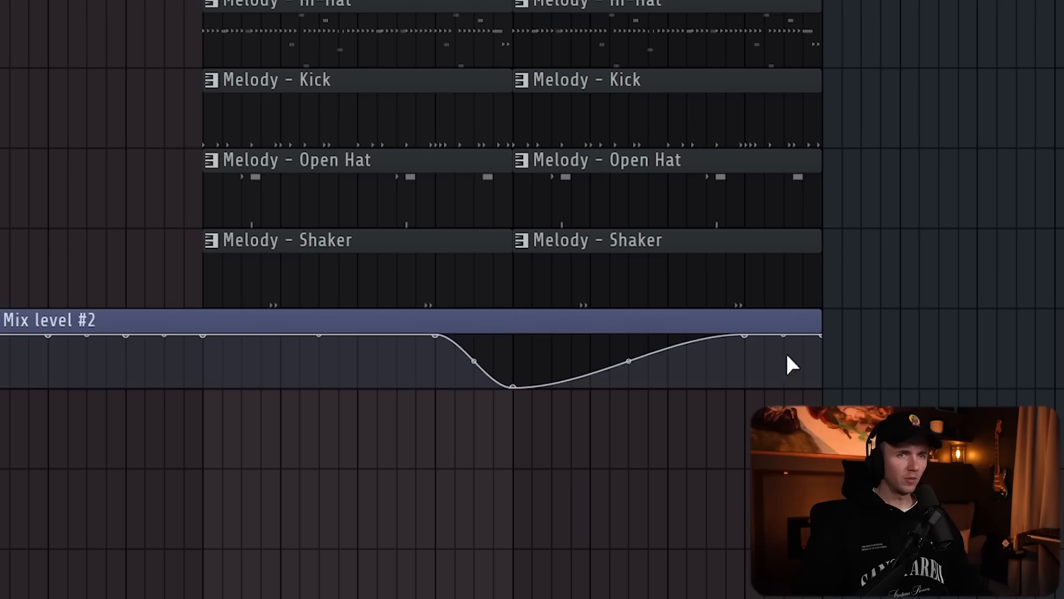
drag(760, 340, 812, 391)
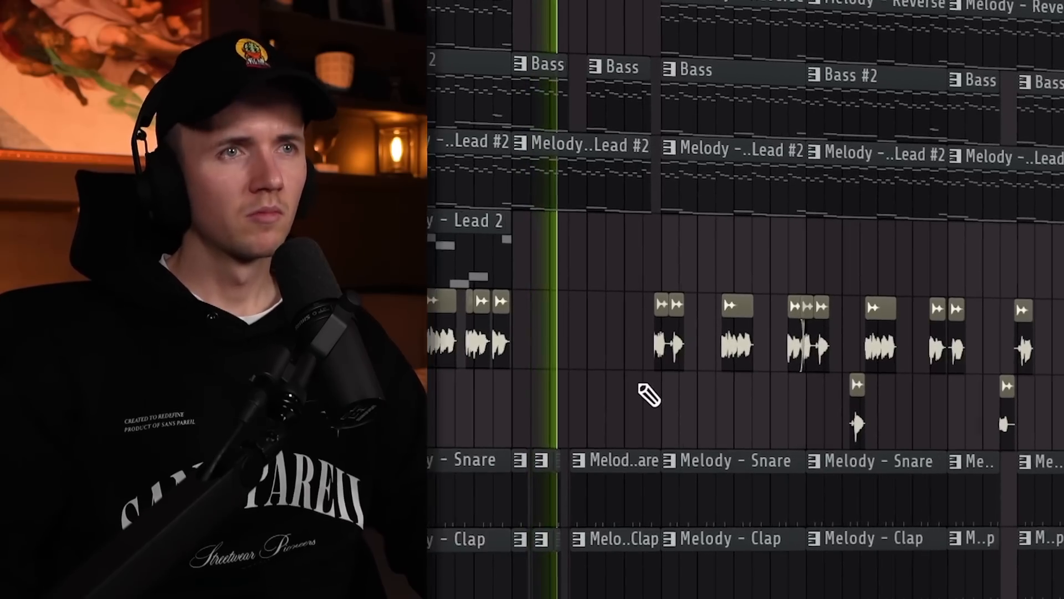
scroll(640, 386, up, 2)
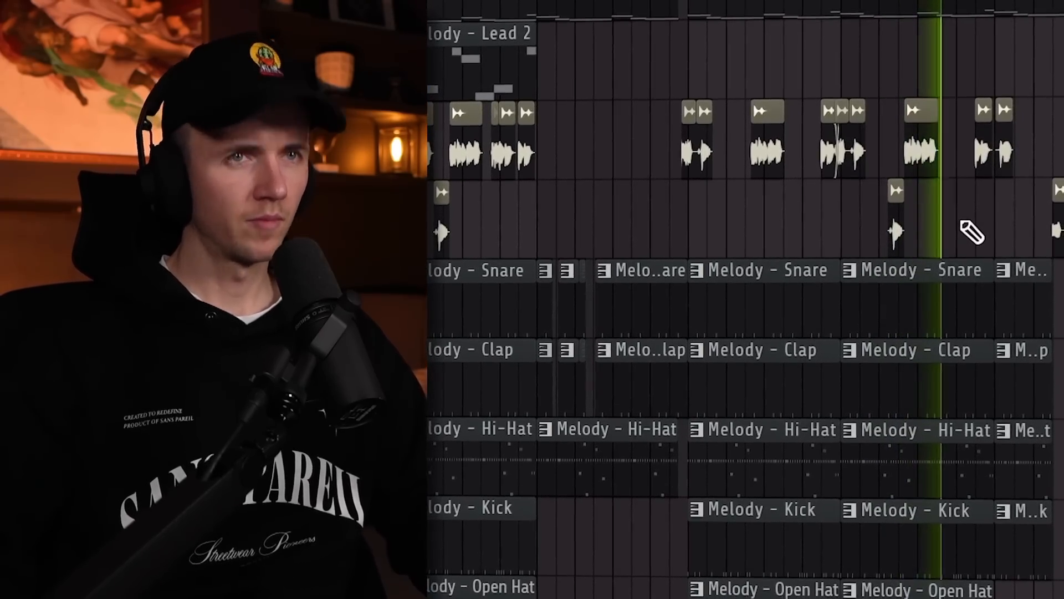
scroll(968, 221, down, 2)
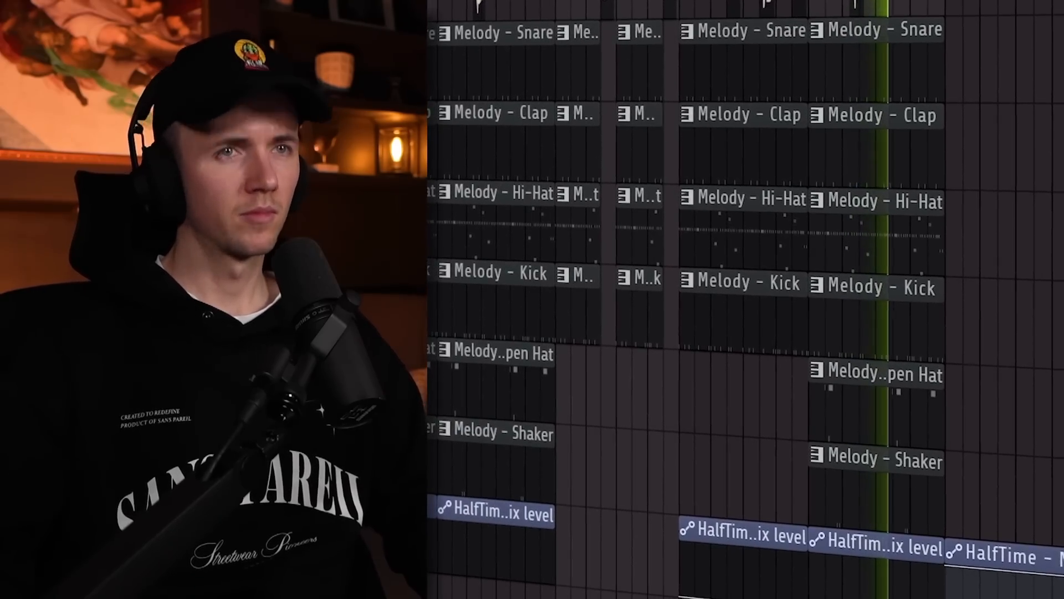
scroll(745, 299, up, 3)
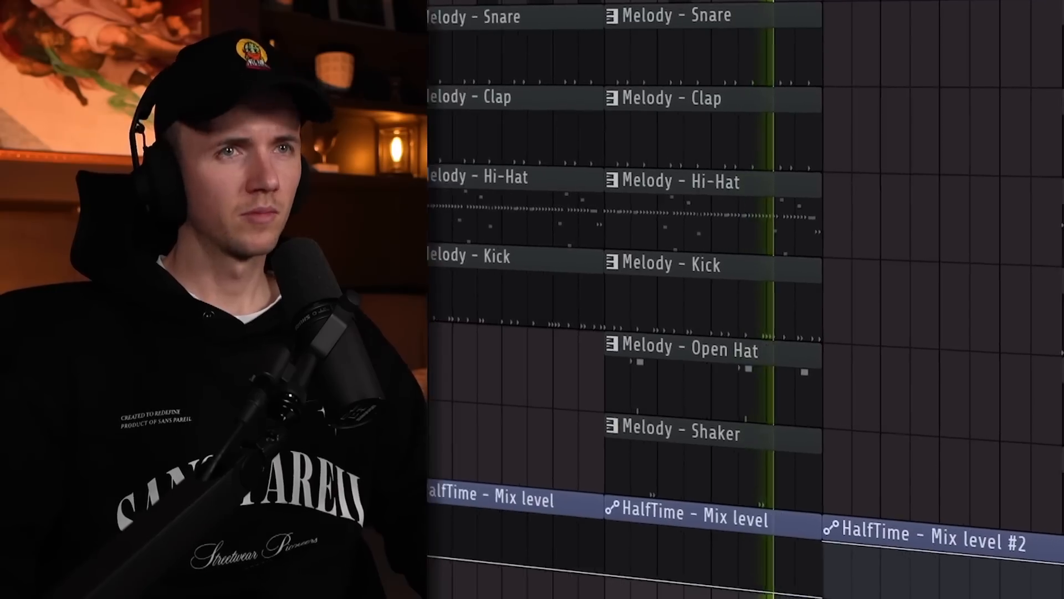